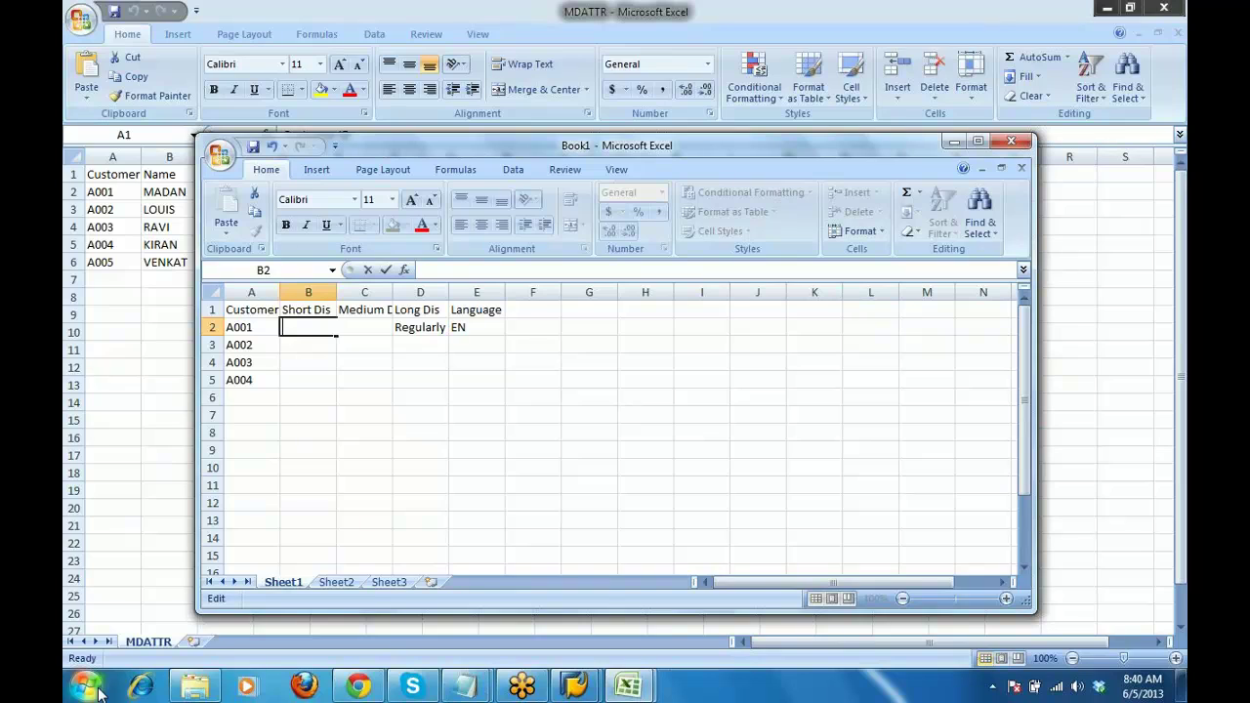
For customer A001, enter the short description GOOD CUSTOMER and the medium description REGULARLY VISITS STORE
text(GOOD CUSTOMER)
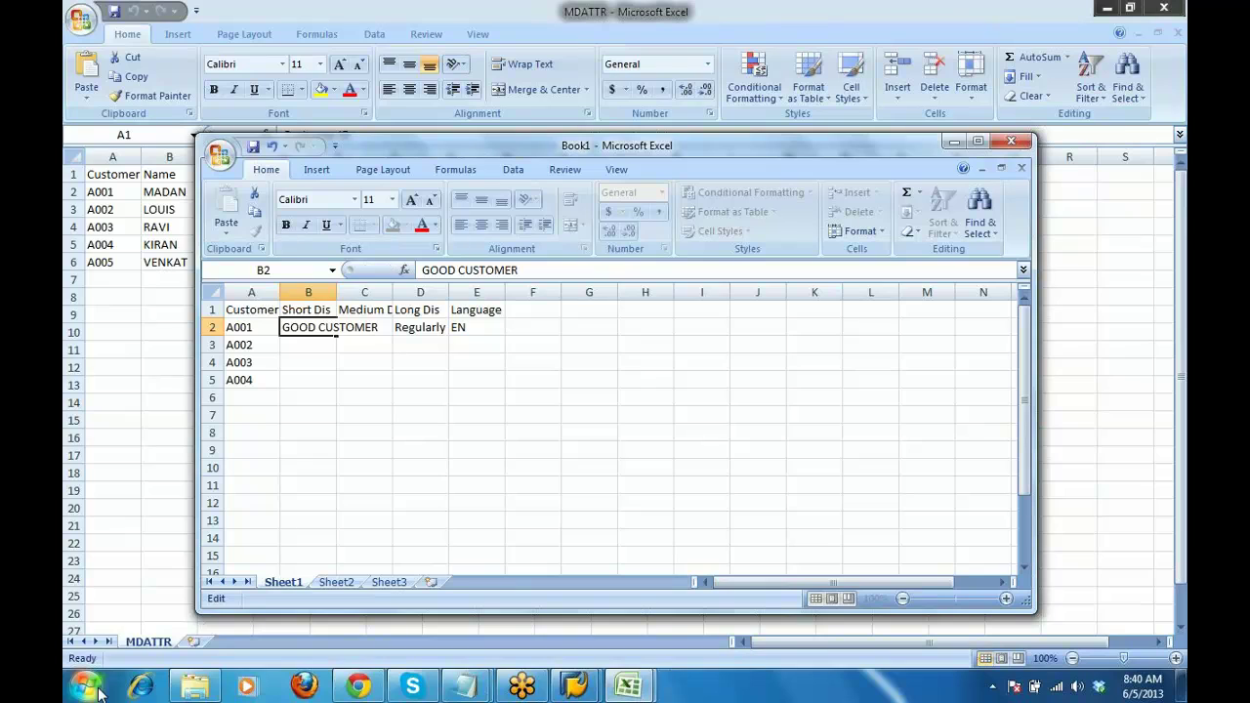
key(Tab)
text(R)
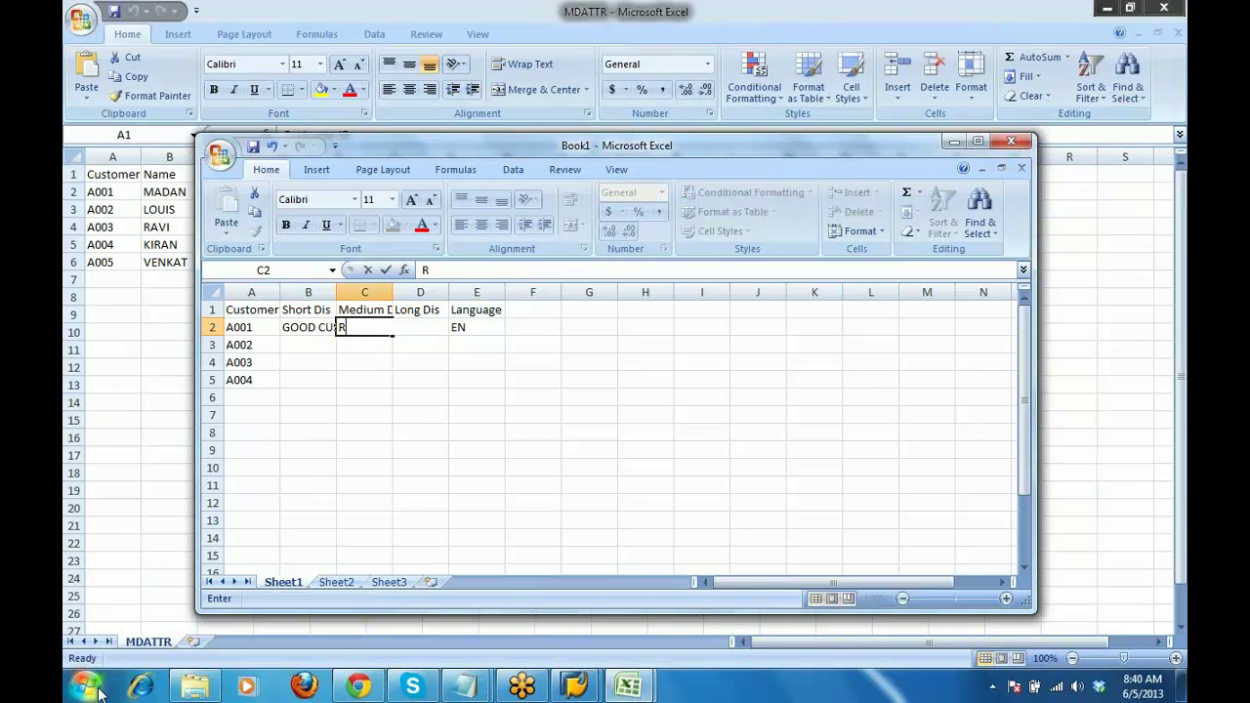
text(EGULARLY VISITS)
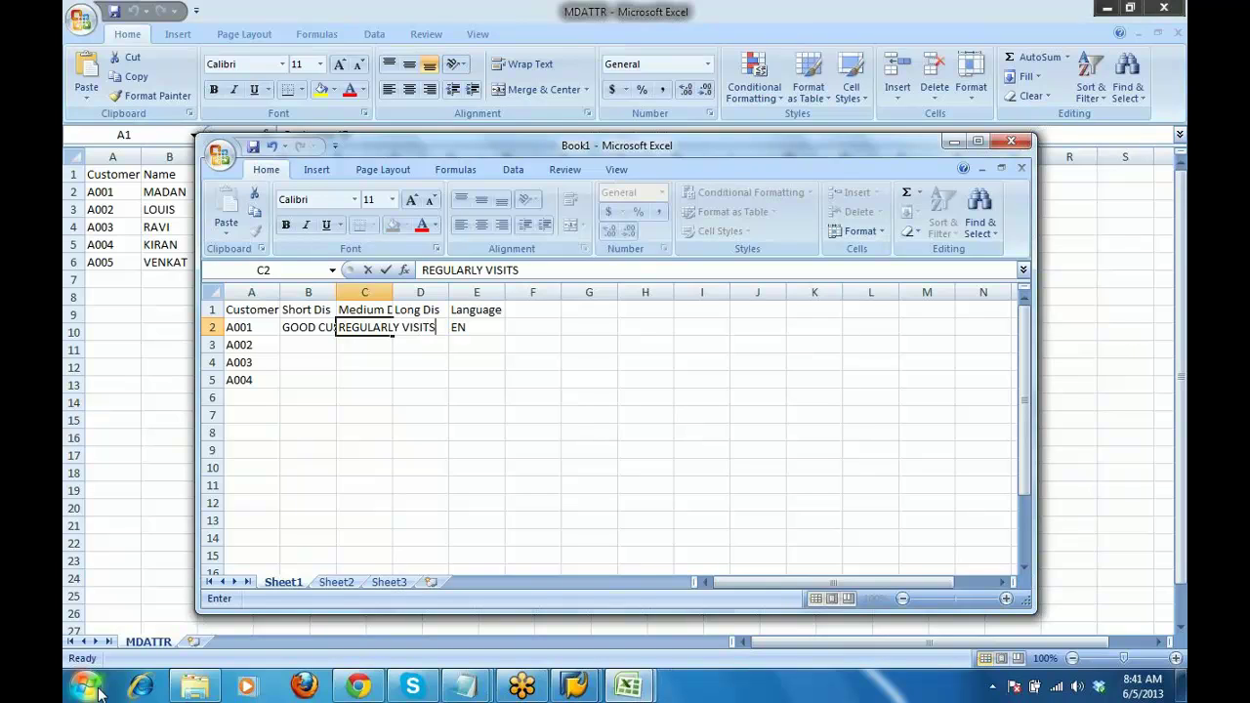
text( STORE)
key(Tab)
Copy A001's medium description into its Long Dis cell D2, replacing the existing text
key(Left)
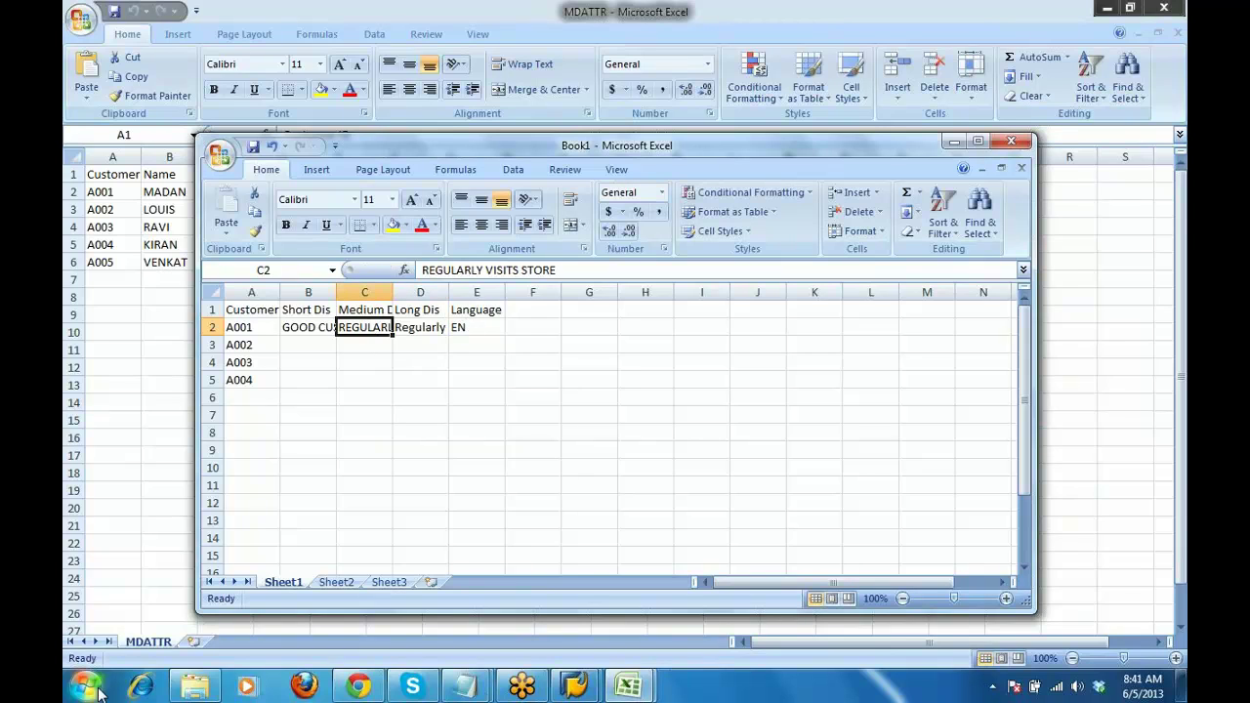
key(ctrl+c)
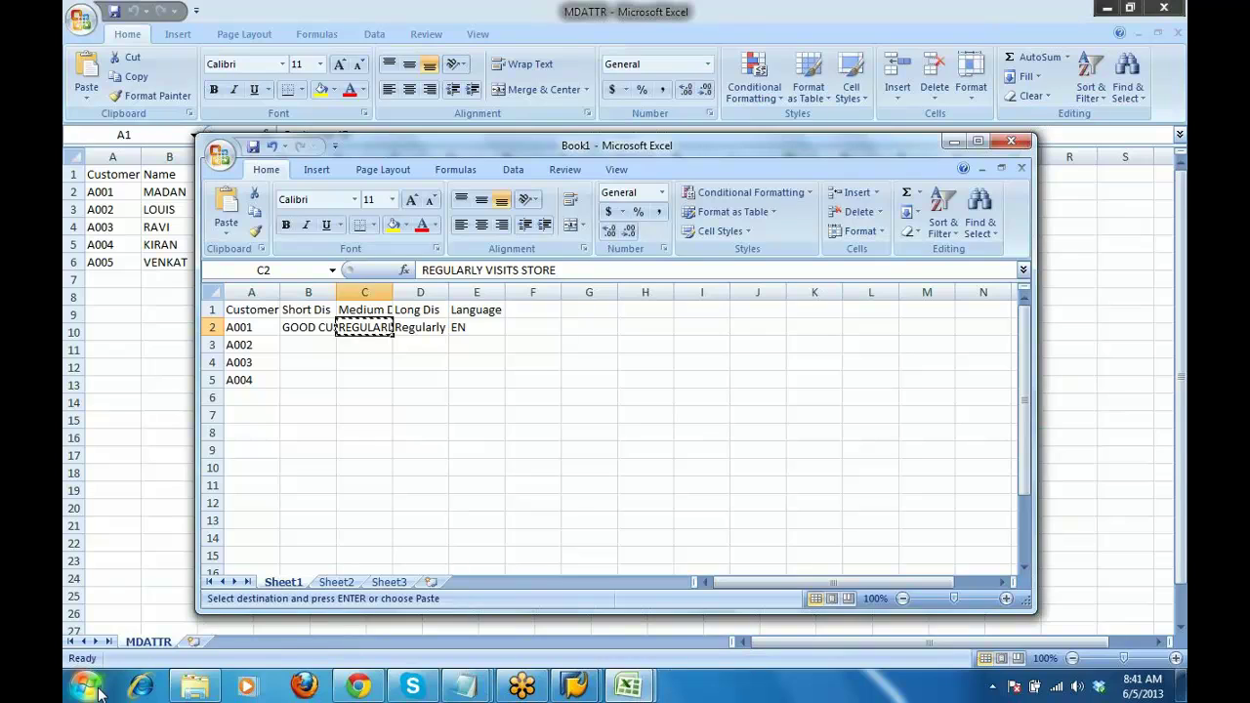
key(Right)
key(ctrl+v)
For customer A002, enter the short description WEEKLY CUSTOMER and the medium description VISITS STORE WEEKLY
key(Down)
key(Left)
key(Left)
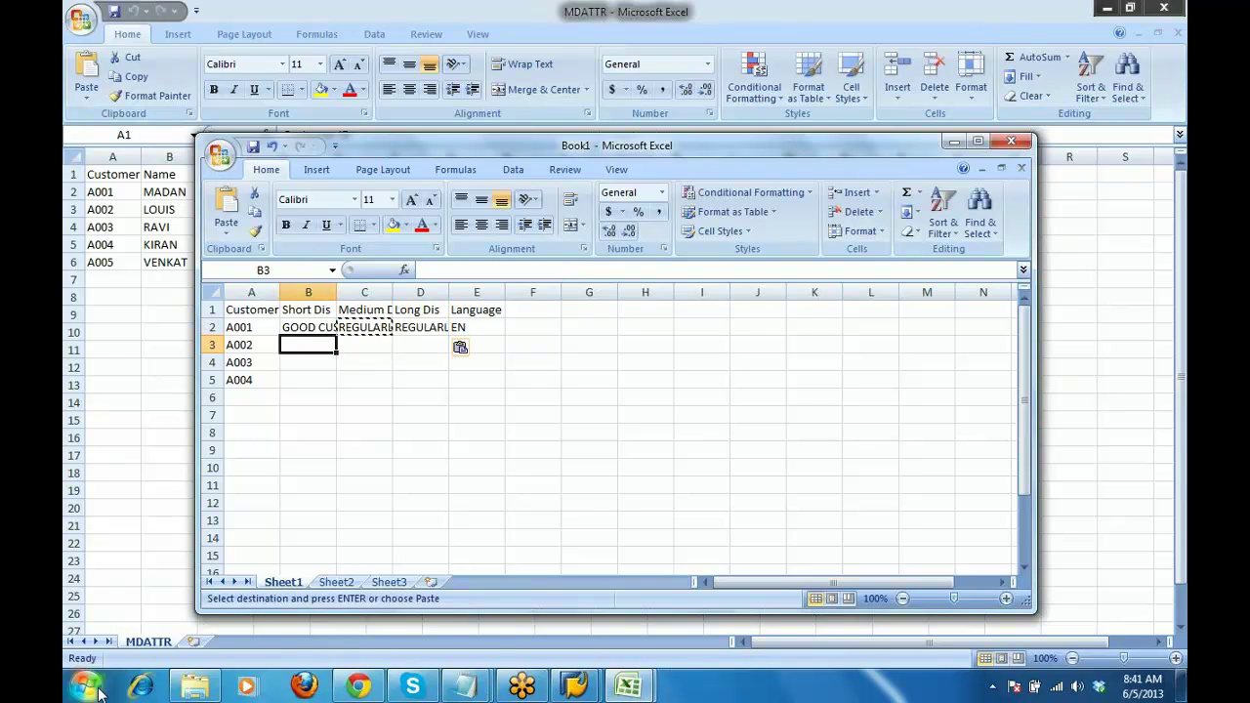
text(WEEK)
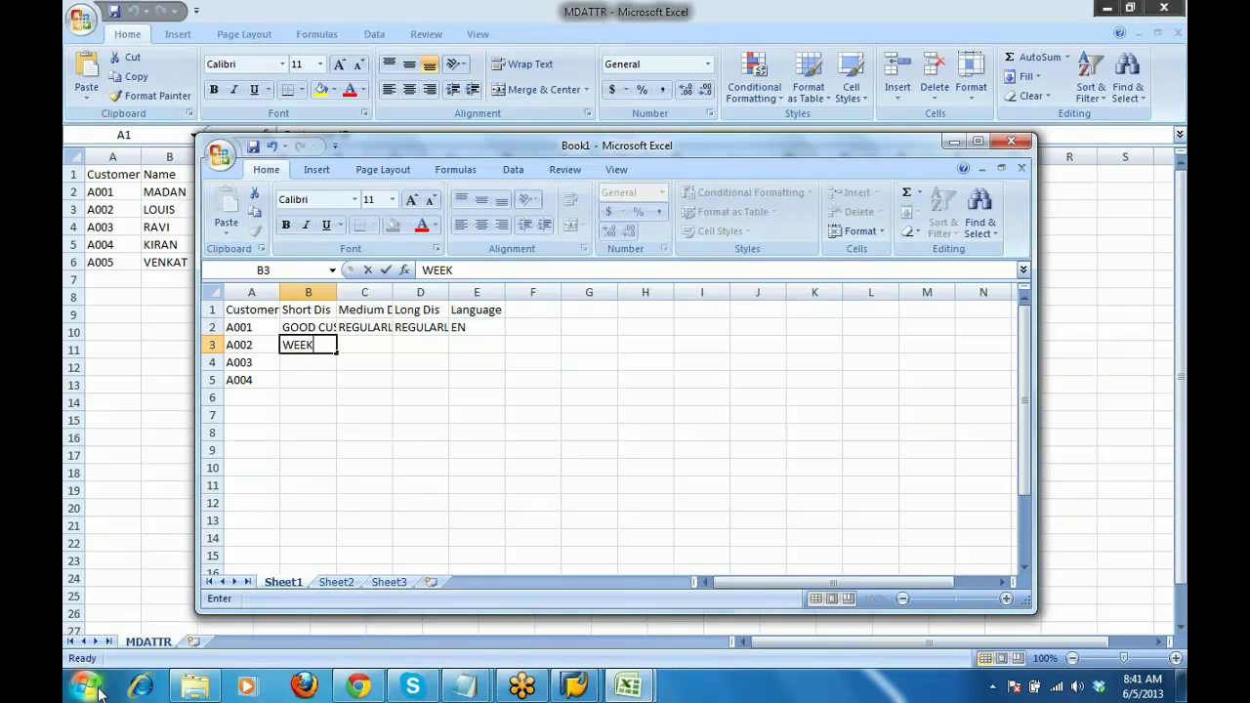
text(LY CUSTOMER)
key(Tab)
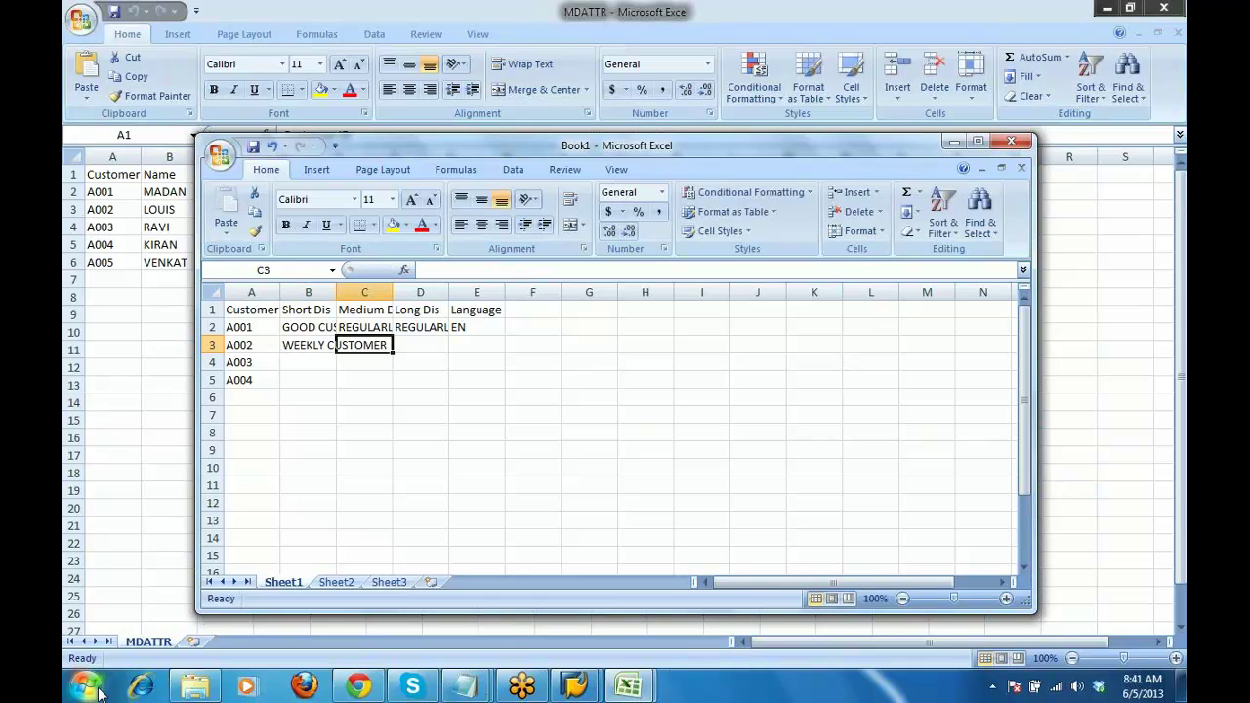
text(VISI)
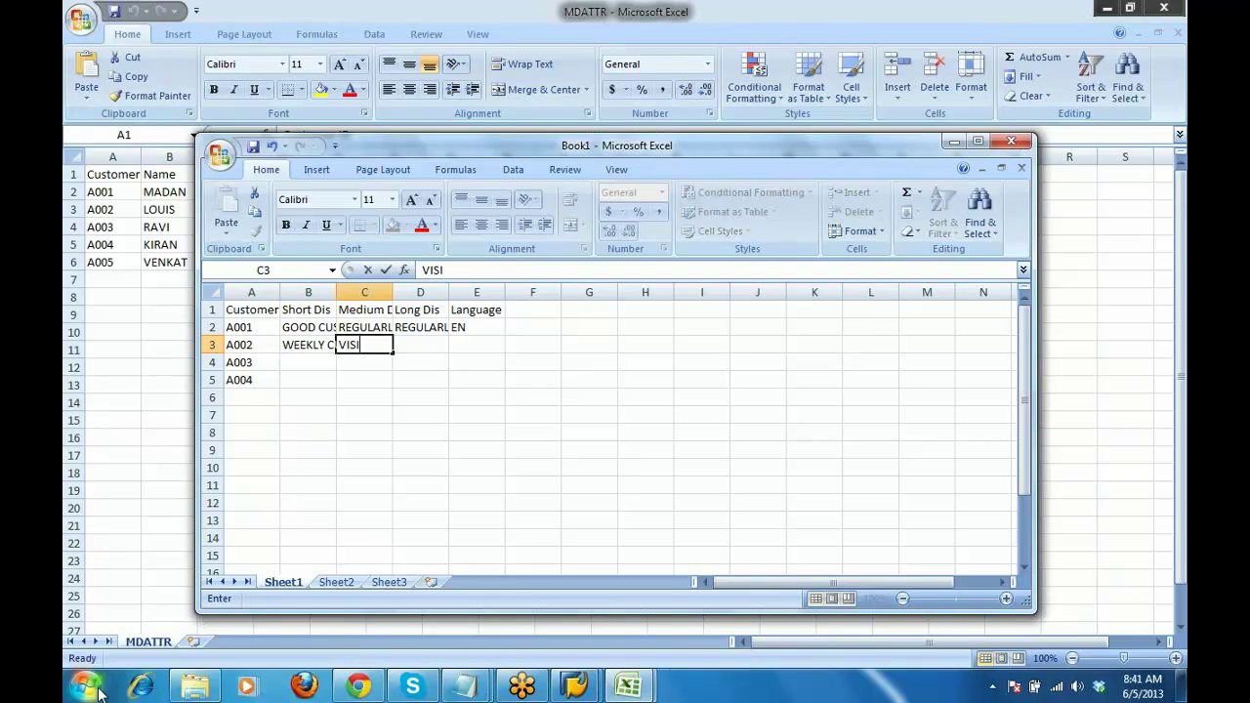
text(TS STORE WEE)
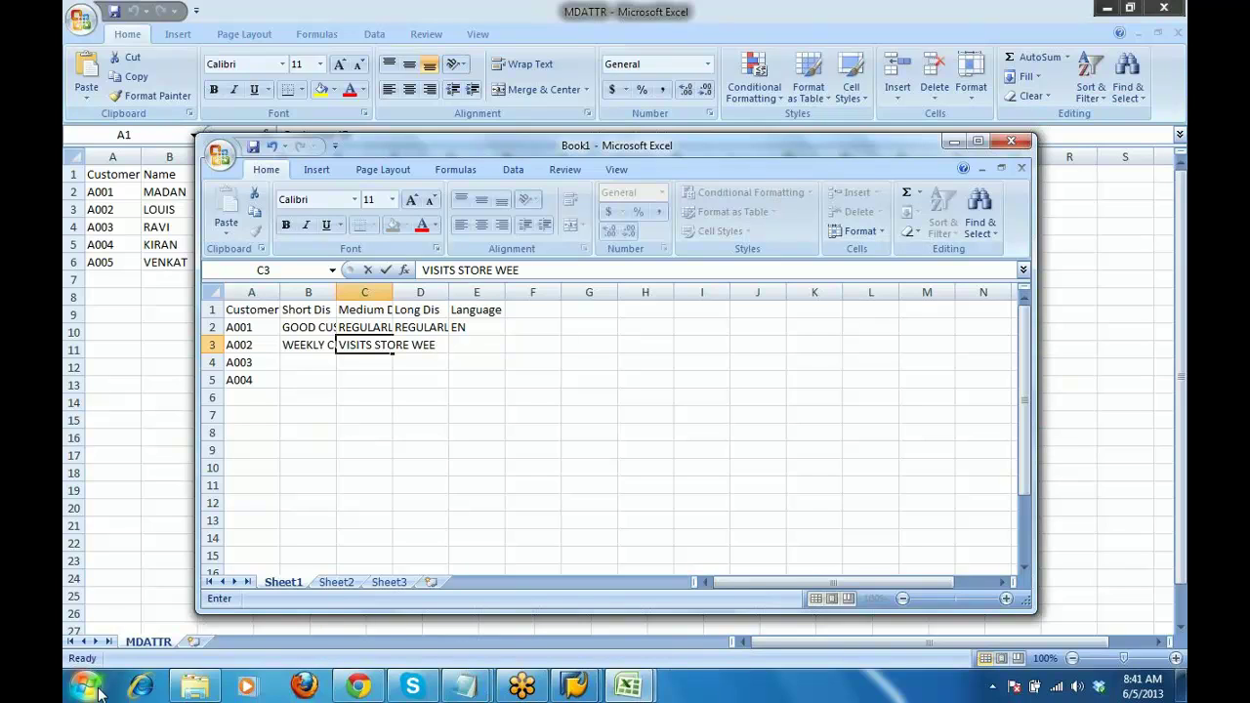
text(KLY)
key(ctrl+Return)
Copy A002's medium description into its Long Dis cell and set its language to EN
key(ctrl+c)
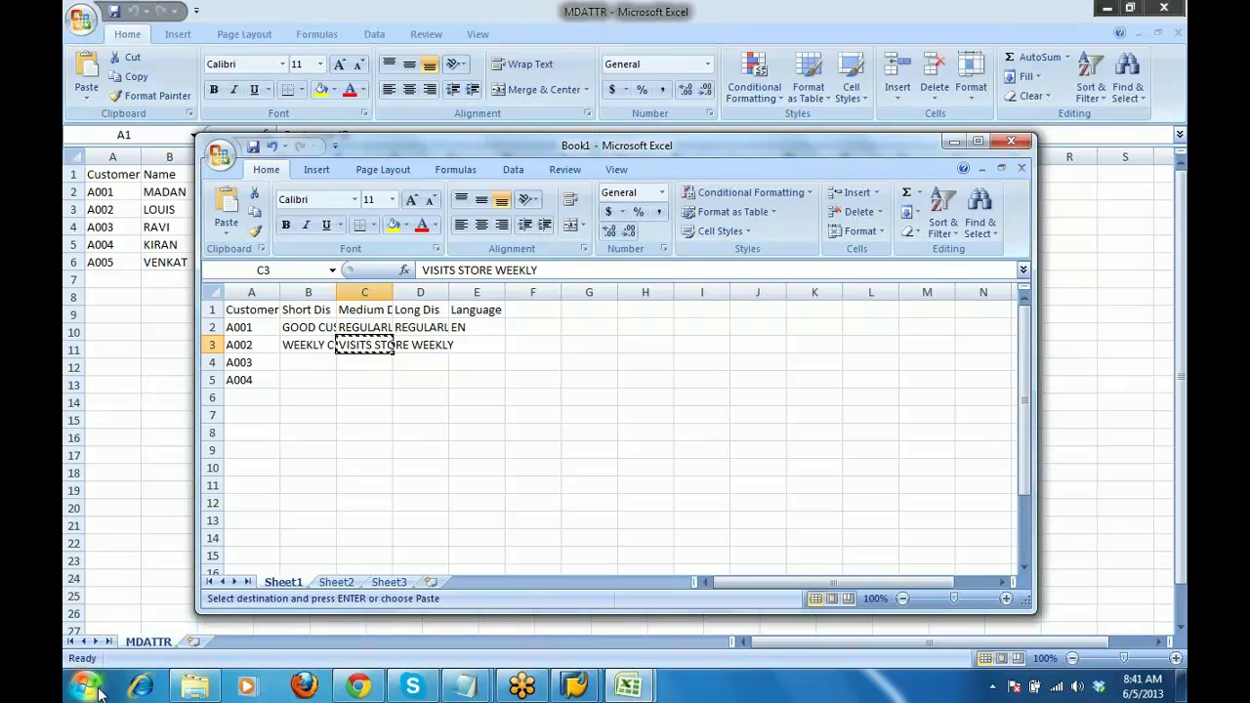
key(Right)
key(ctrl+v)
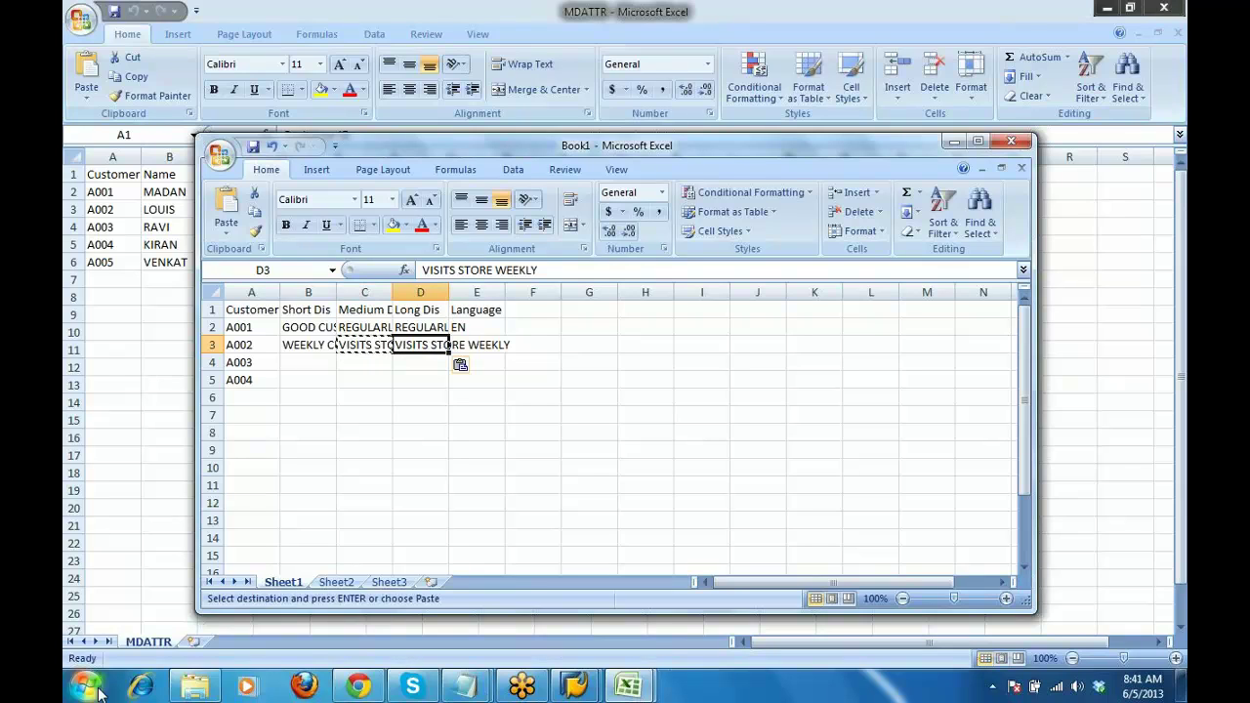
key(Right)
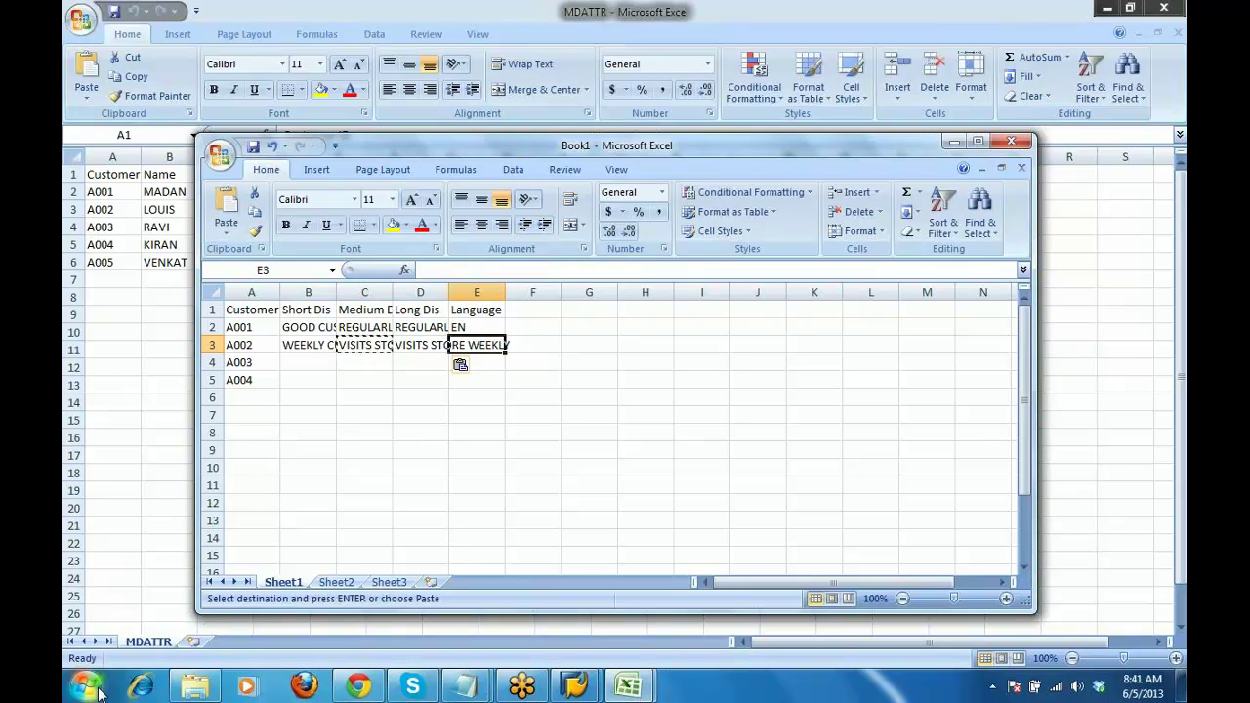
text(EN)
key(Return)
For customer A003, enter the short description MONTHLY CUSTOMER and the medium description REVINUE GENERATED IS MORE
key(Left)
key(Left)
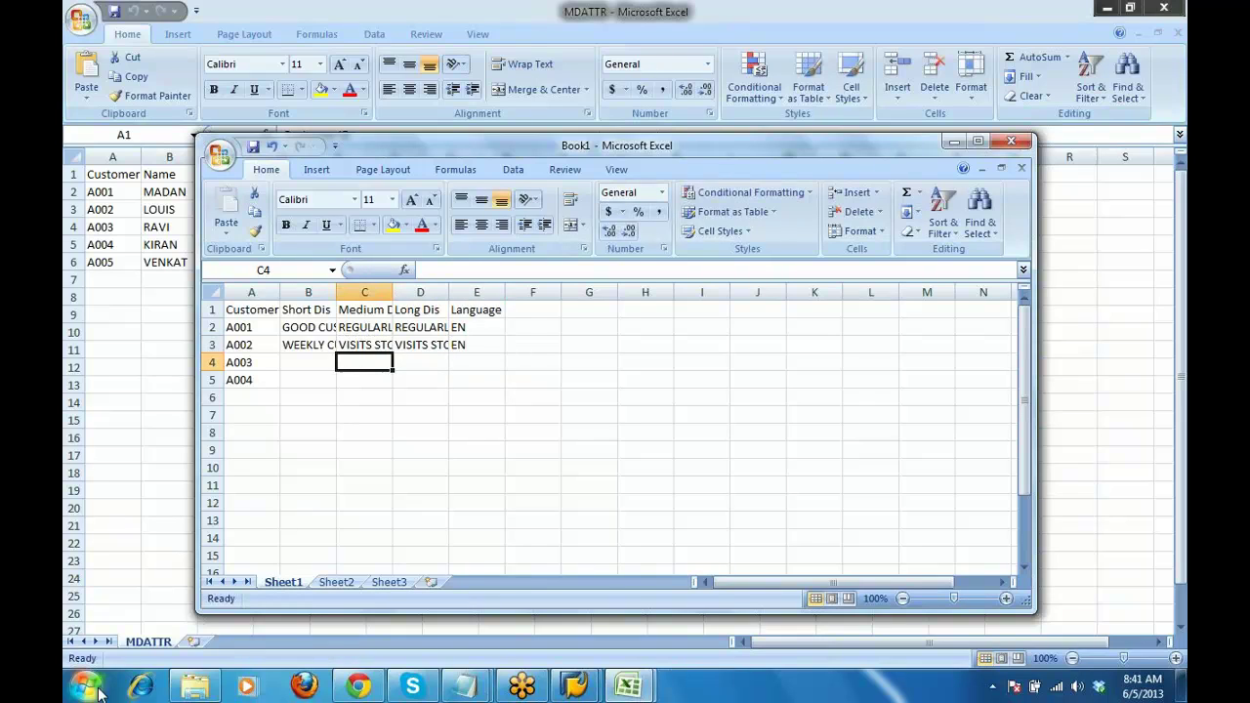
key(Left)
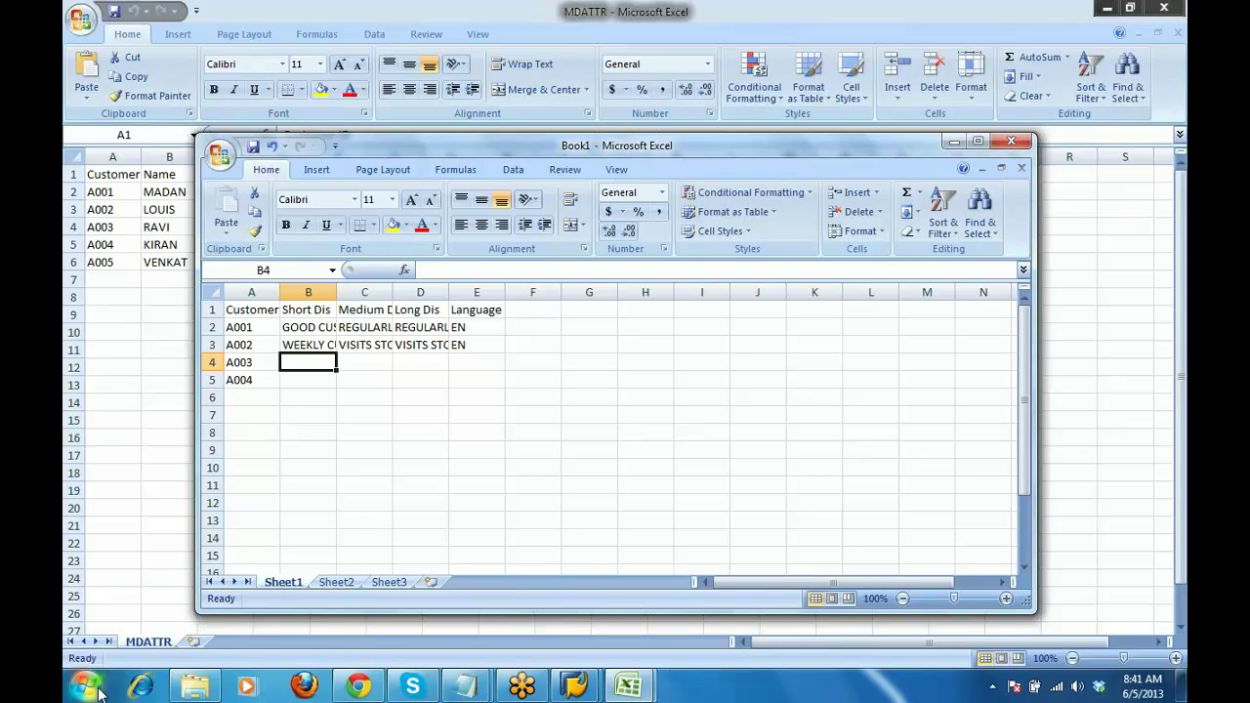
text(M)
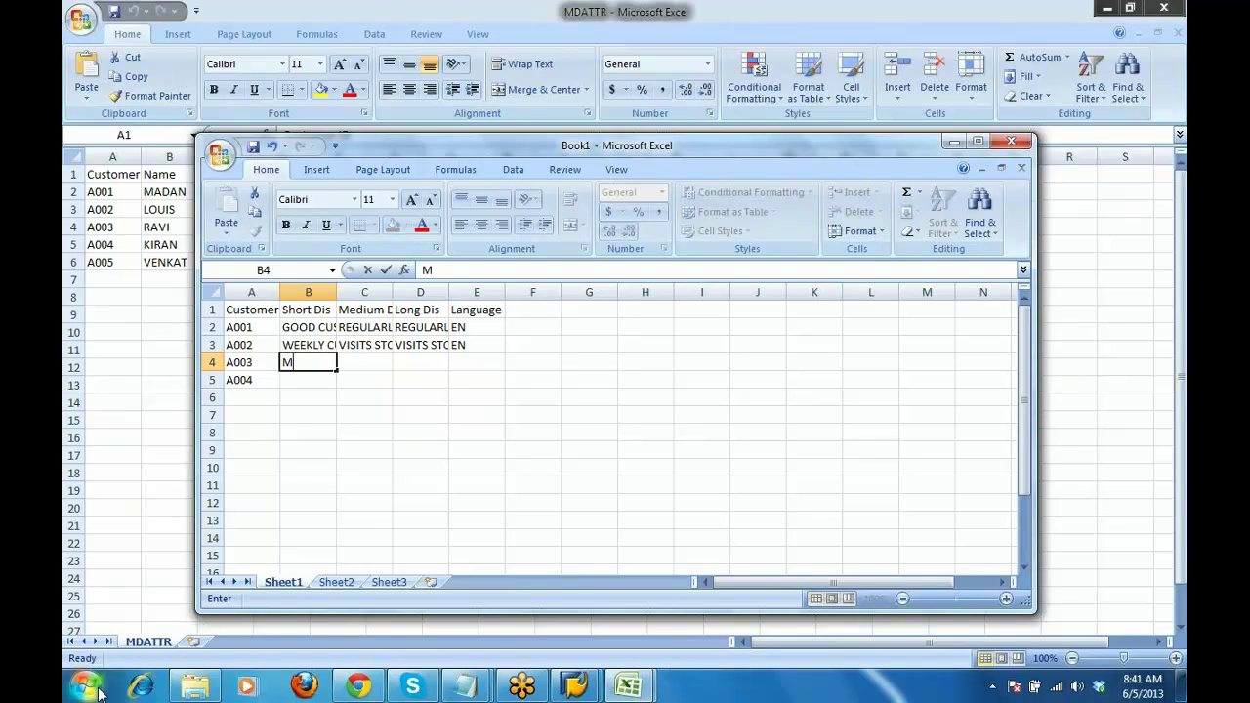
text(ONTHLY C)
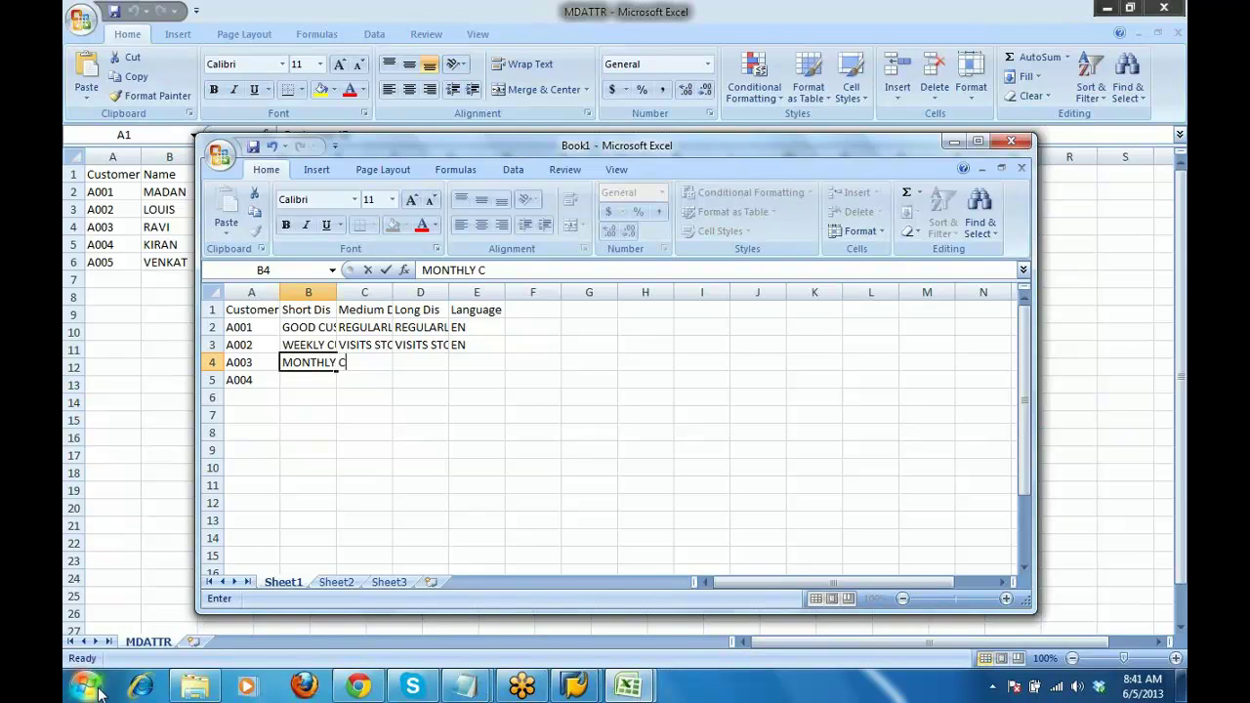
text(USTOMER)
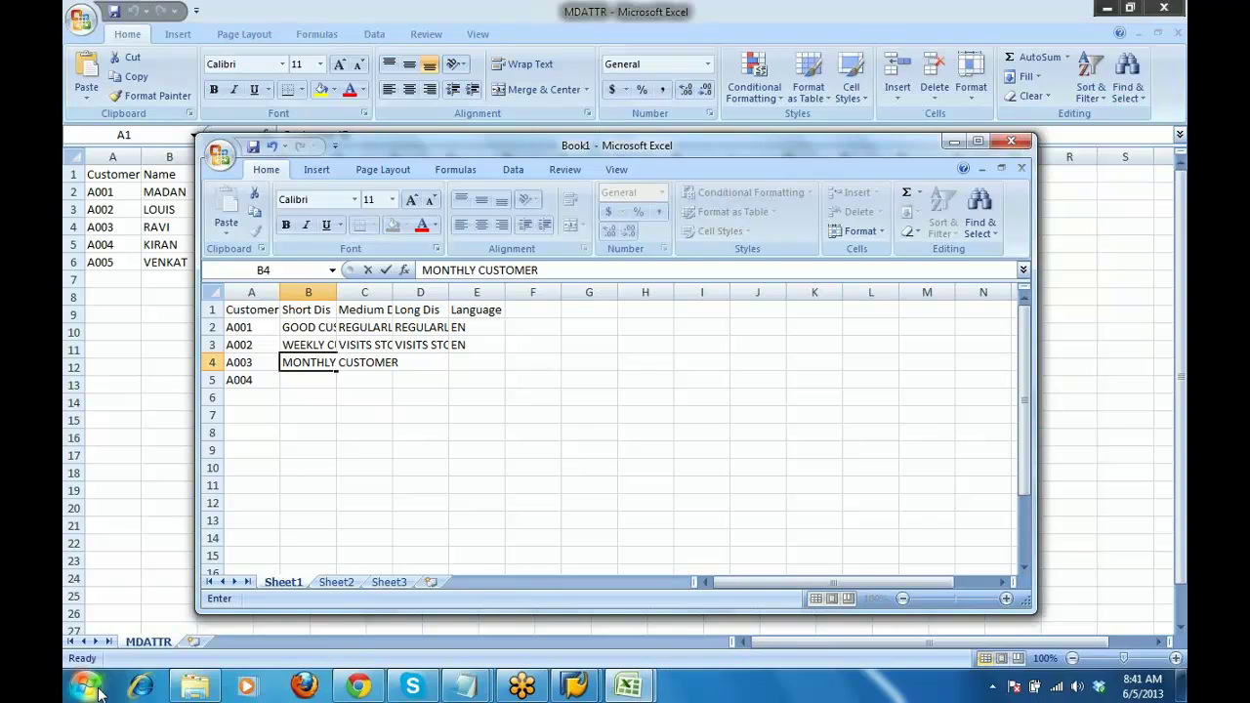
key(Tab)
text(R)
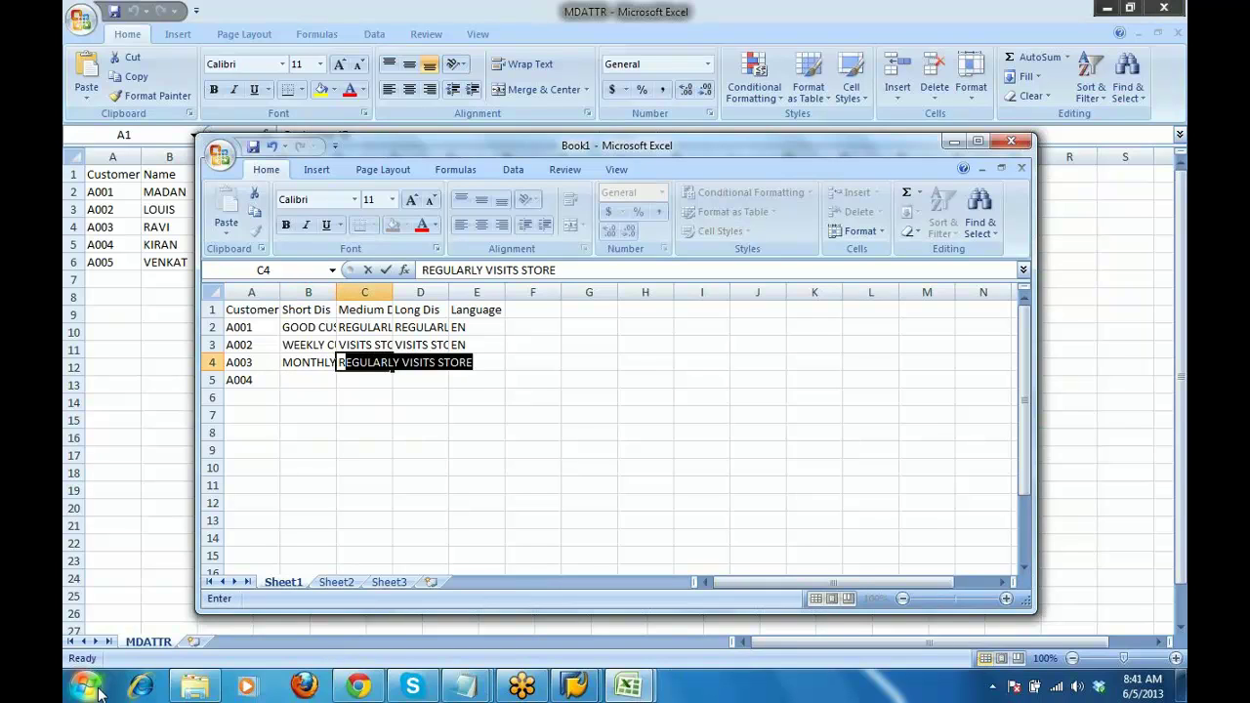
text(EVINUE)
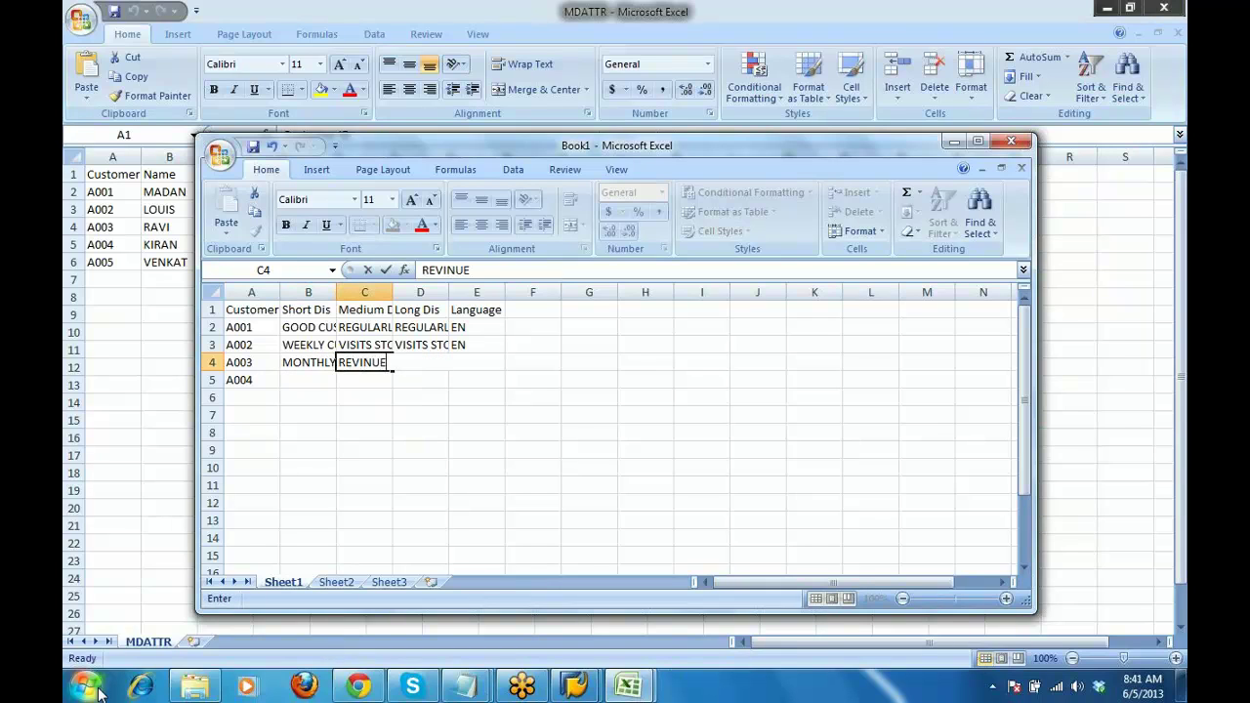
text( GENERATED IS M)
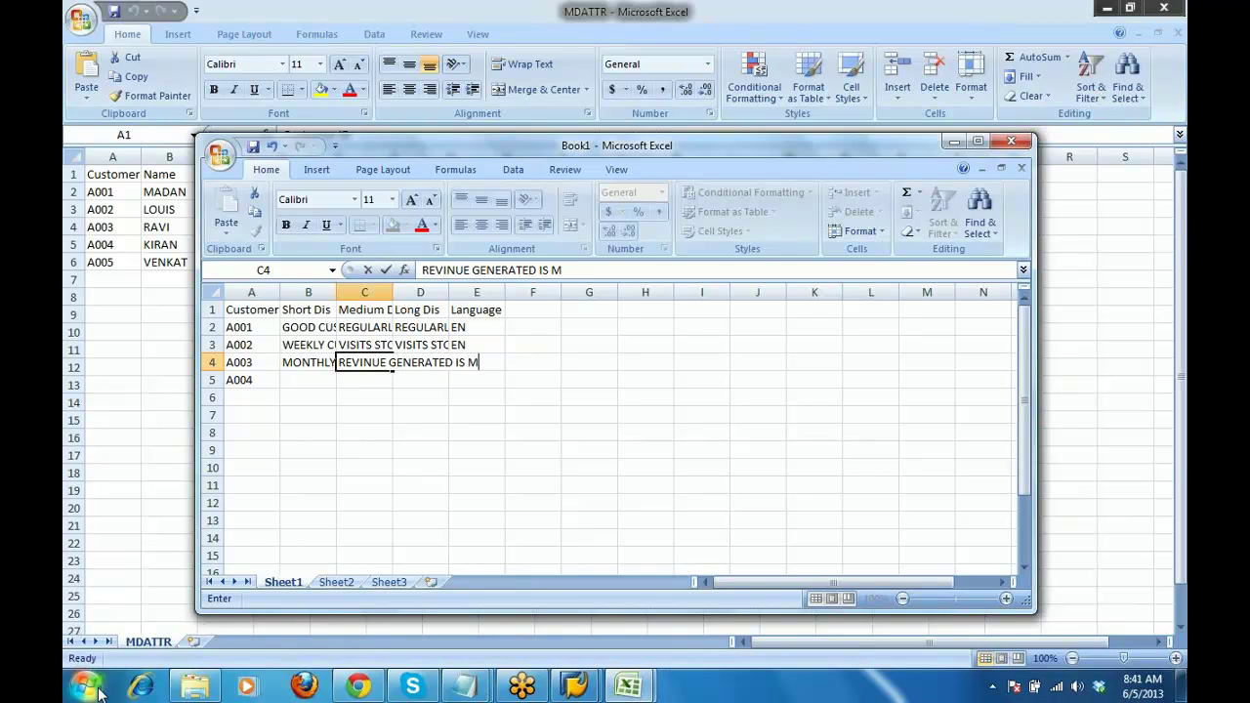
text(ORE)
key(Tab)
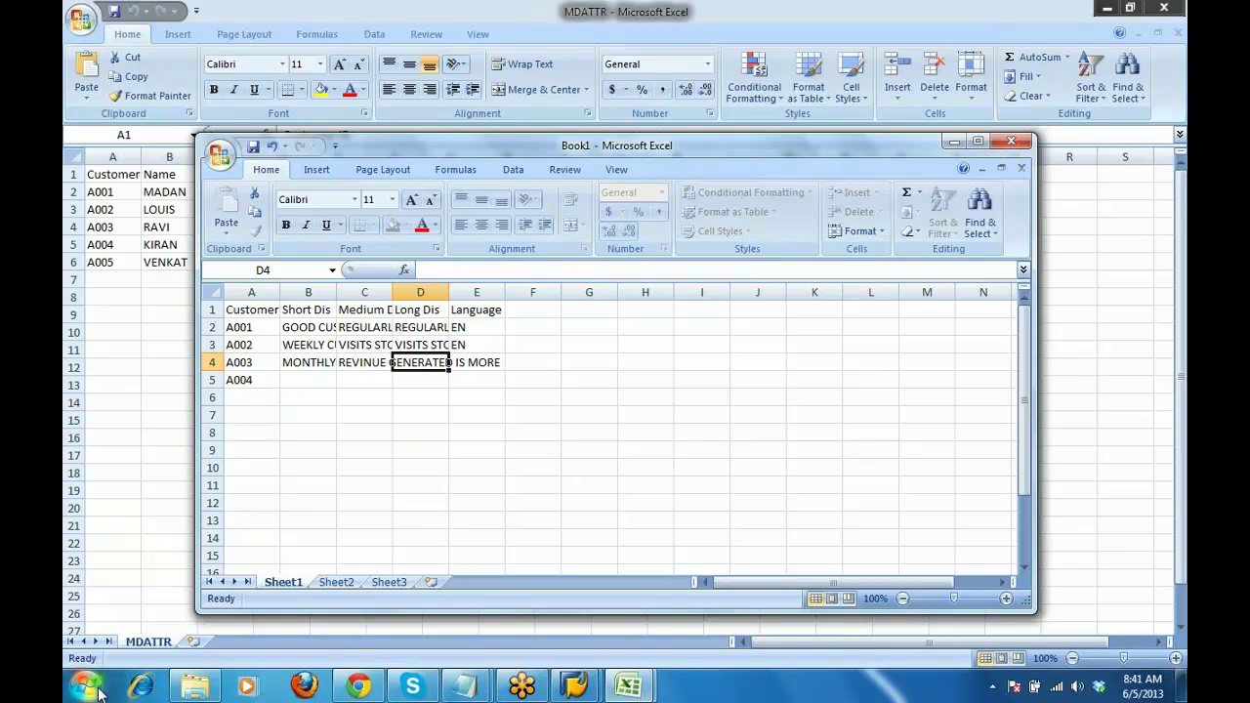
Copy A003's medium description into its Long Dis cell and set its language to EN
key(Left)
key(ctrl+c)
key(Right)
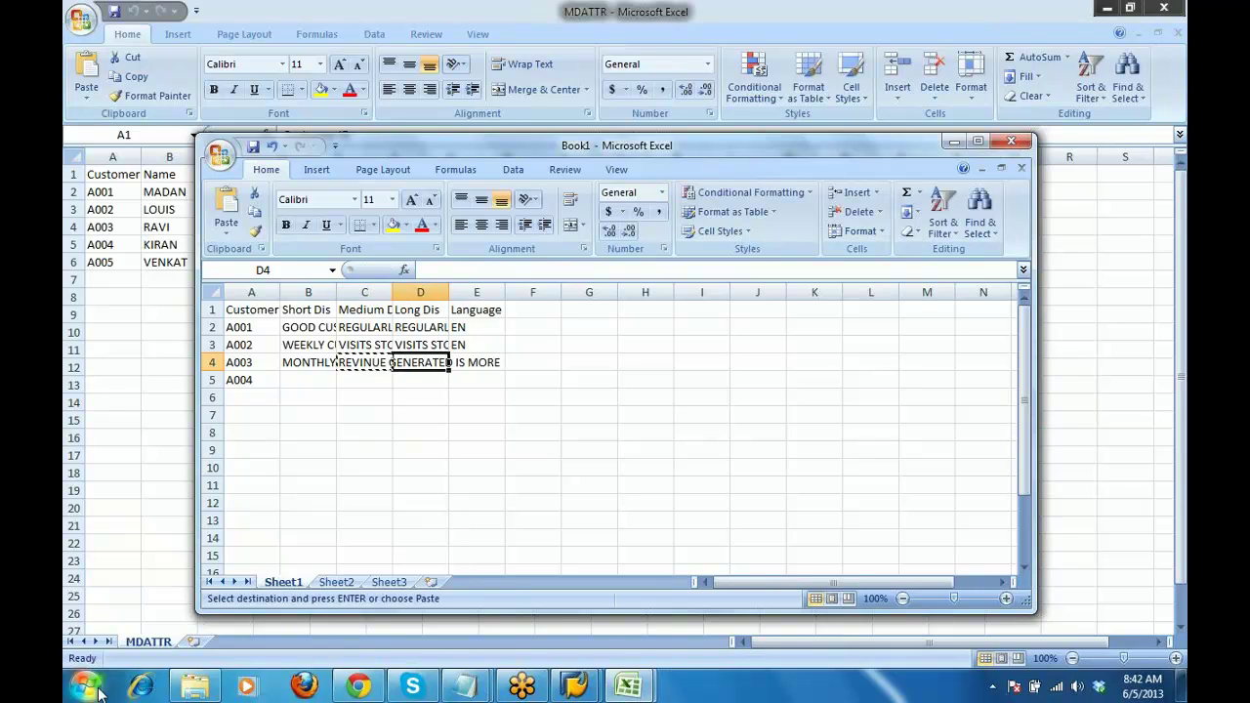
key(ctrl+v)
key(Right)
text(EN)
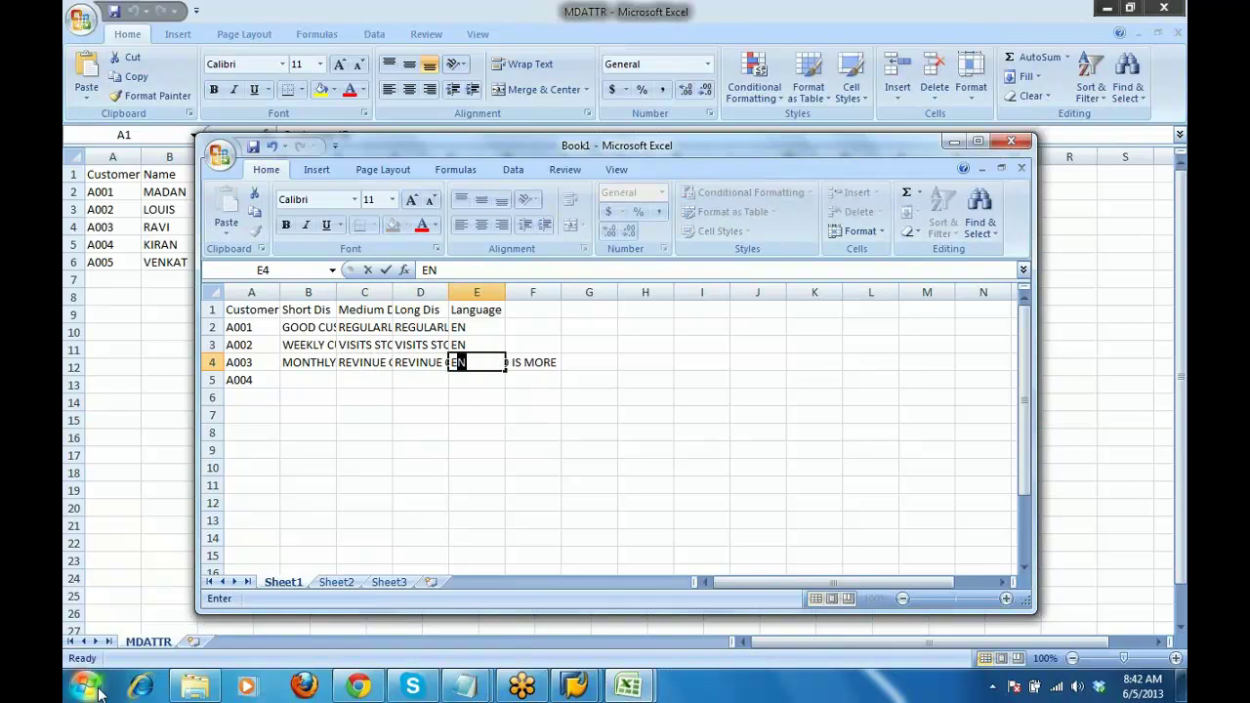
key(Return)
Copy A001's descriptions and language from B2:E2 into the A004 row, starting at B5
key(Left)
key(Left)
key(Left)
key(Up)
key(Up)
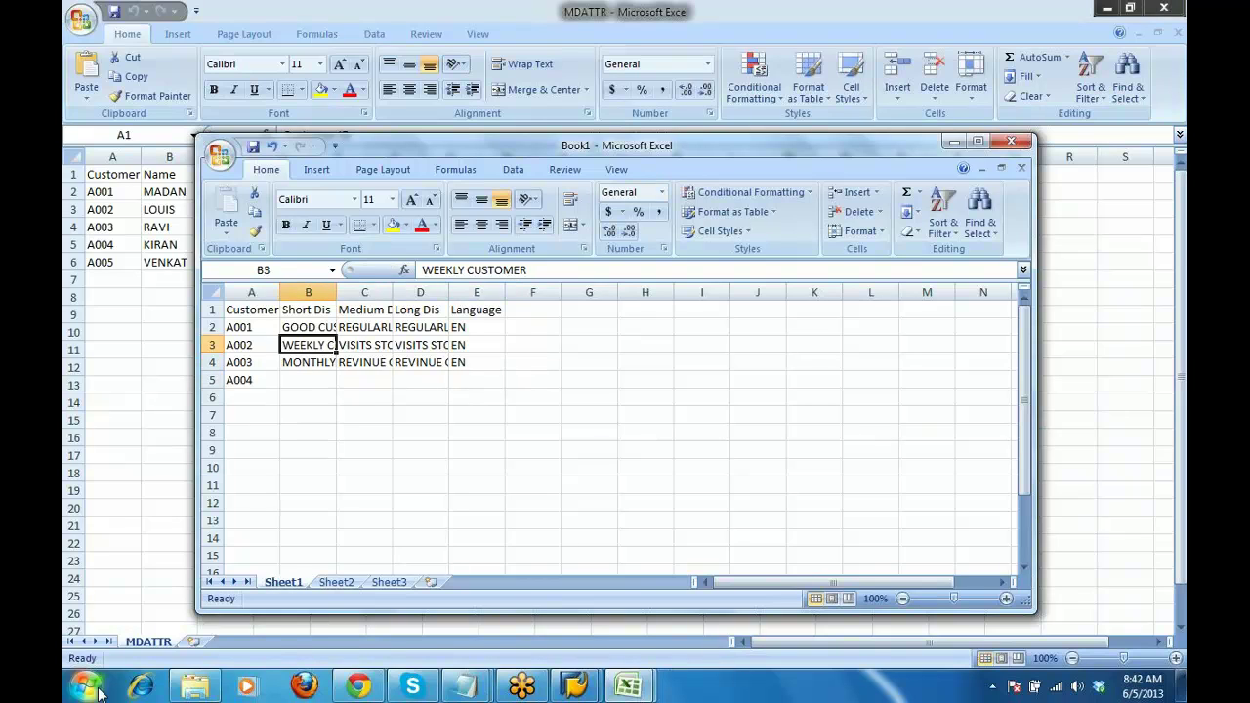
key(Up)
key(shift+Right)
key(shift+Right)
key(shift+Right)
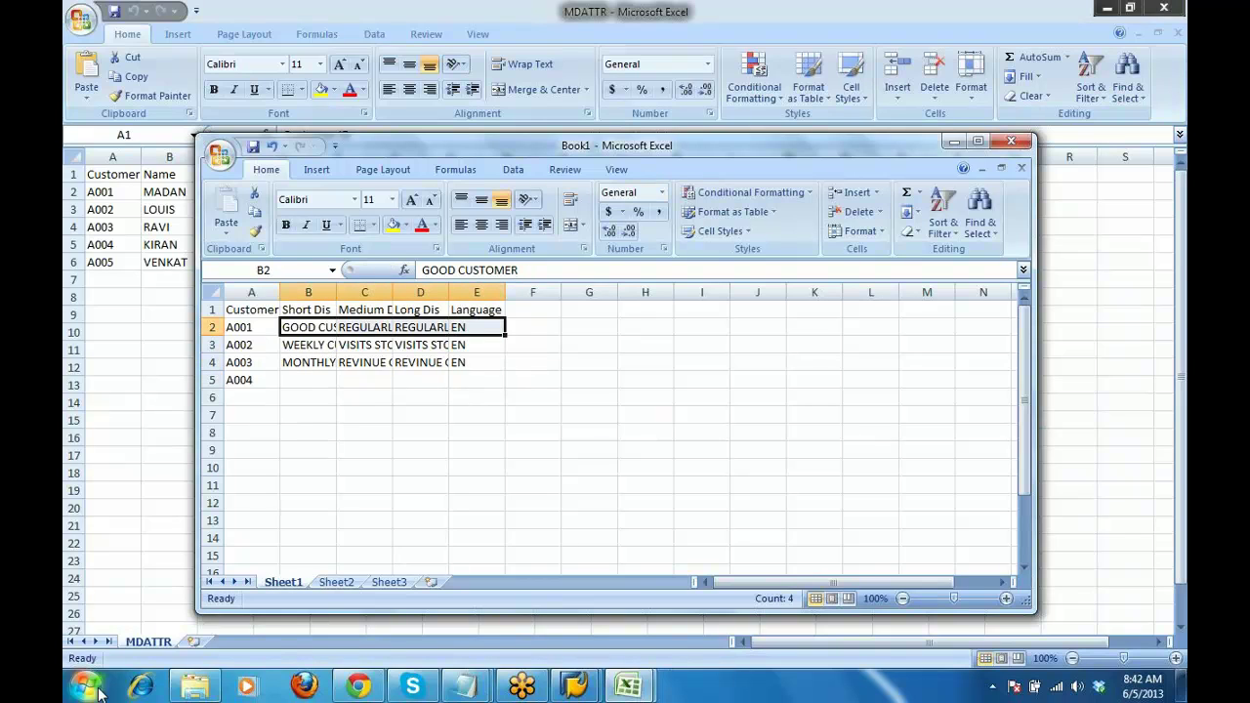
key(ctrl+c)
key(Down)
key(Down)
key(Down)
key(ctrl+v)
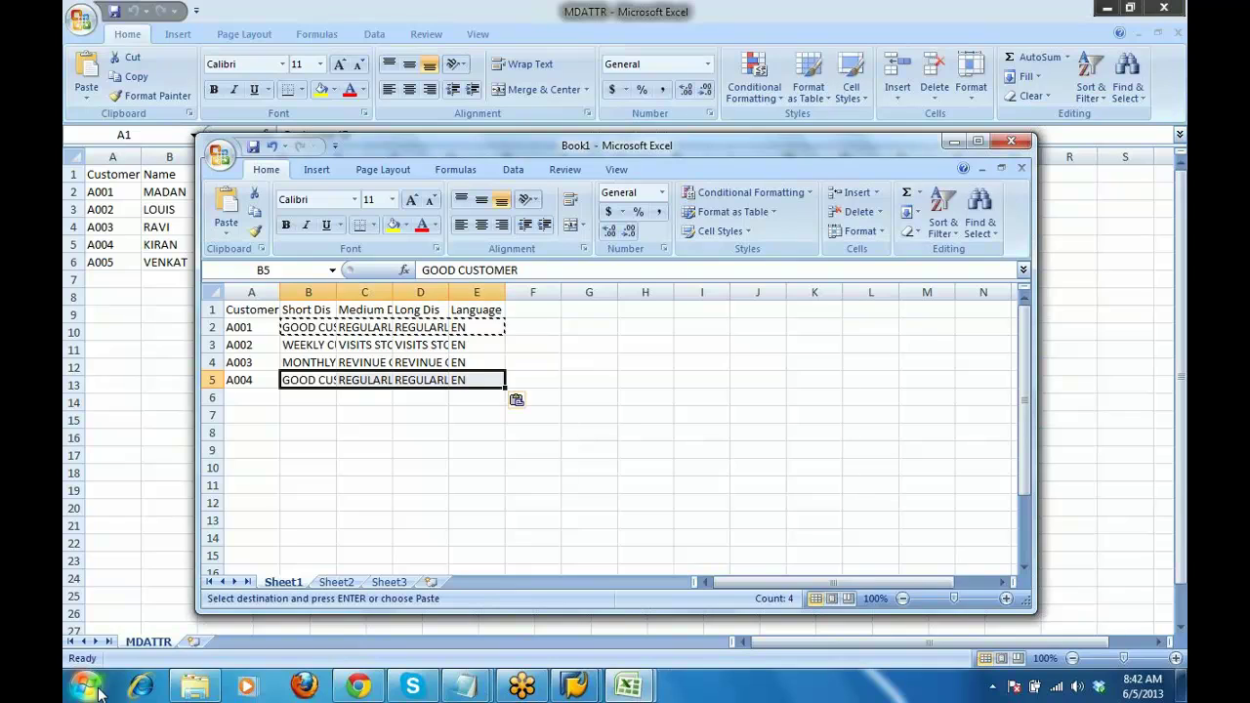
Maximize the Book1 window and clear the whole Language column E
key(Right)
key(Right)
key(Right)
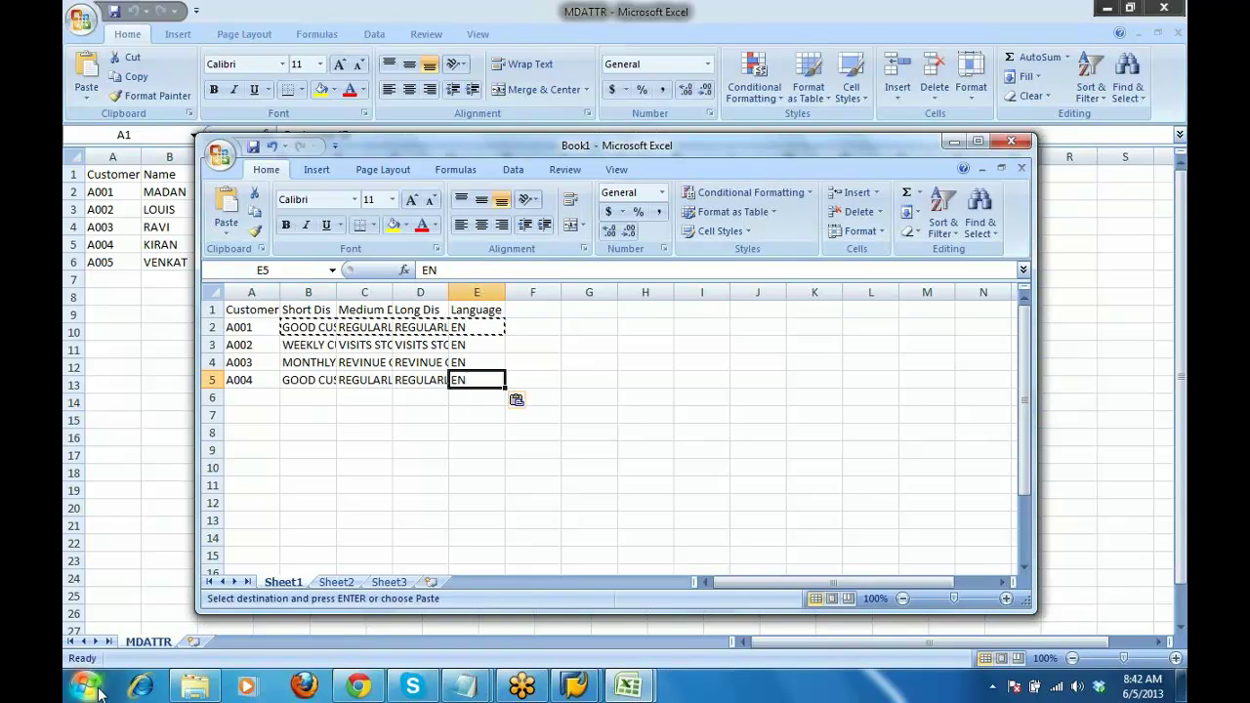
key(Up)
key(Up)
key(Up)
key(Up)
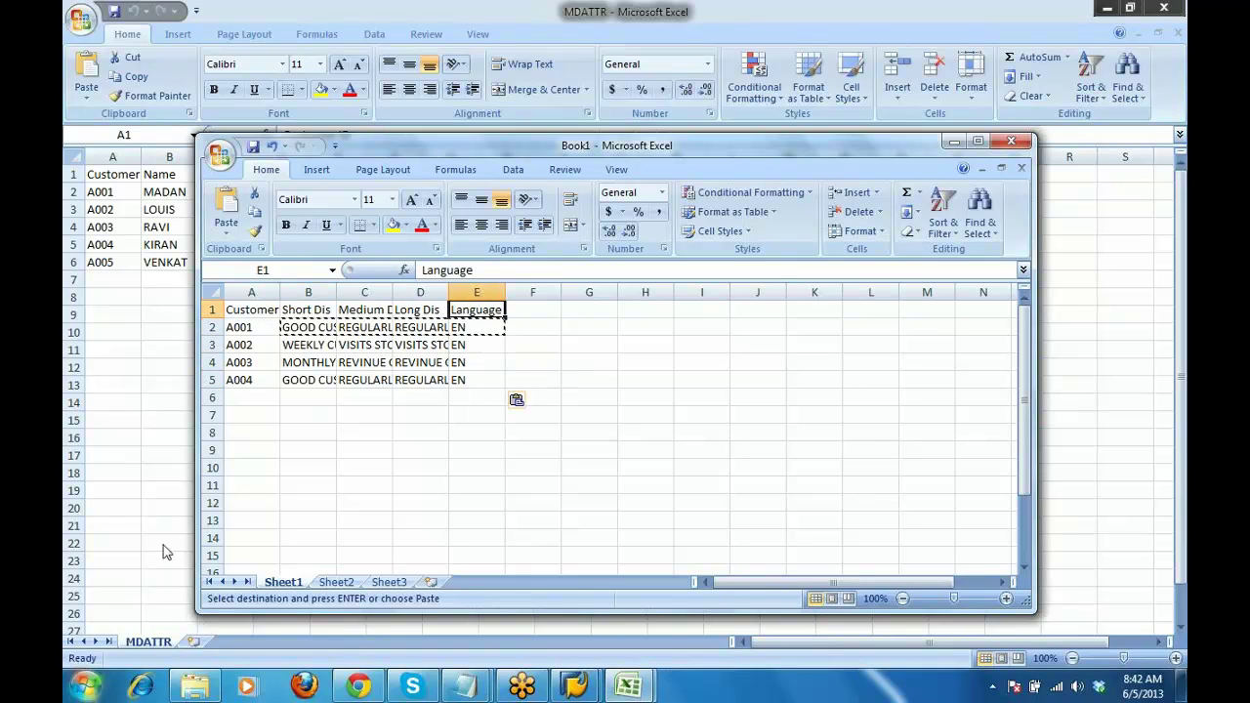
double_click(728, 148)
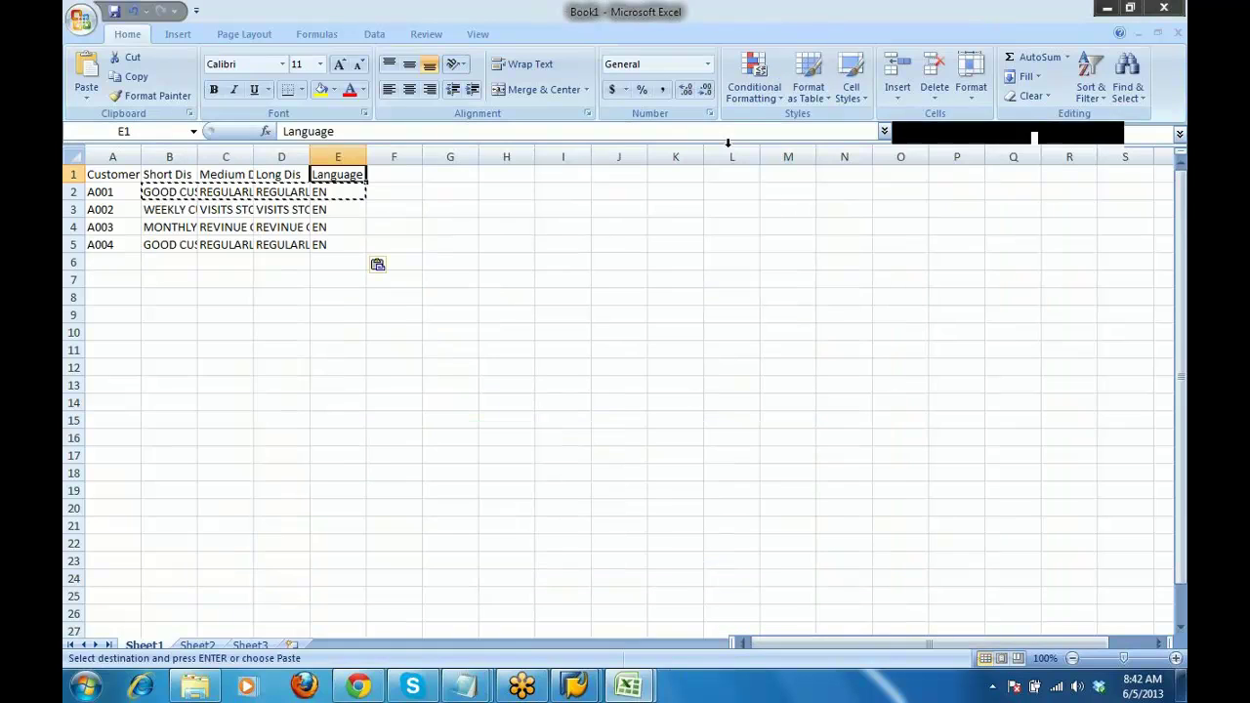
click(339, 156)
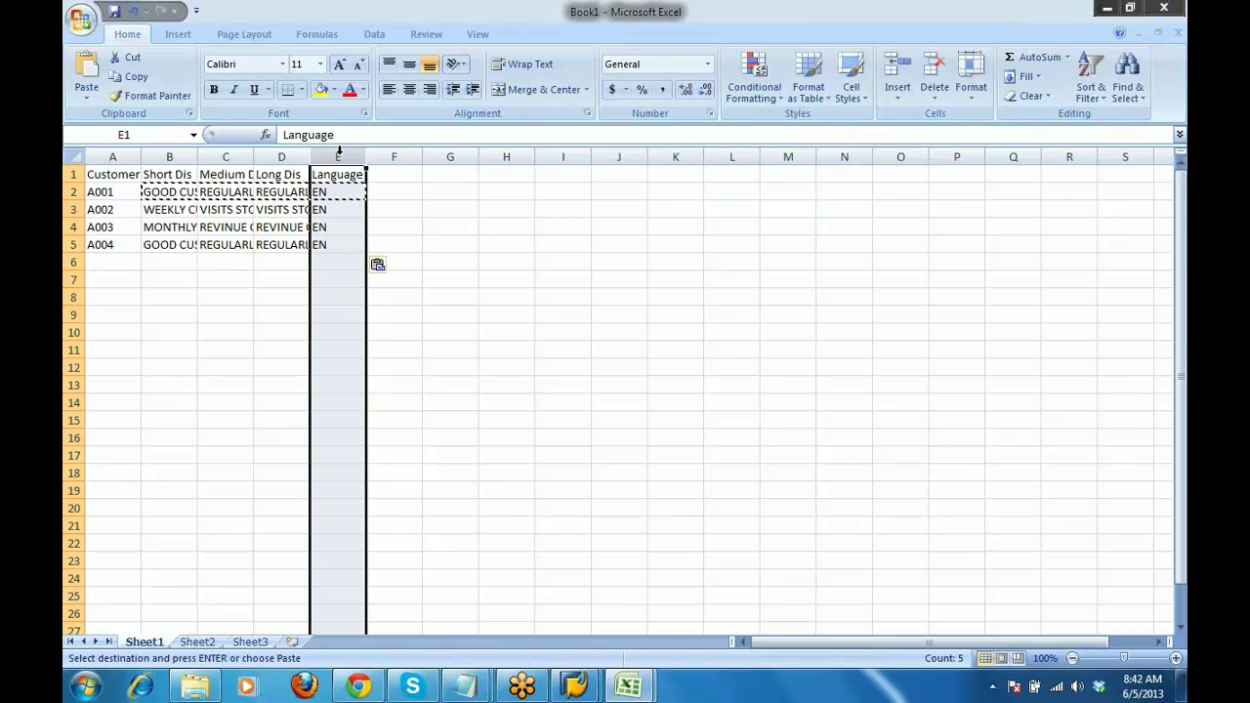
key(Delete)
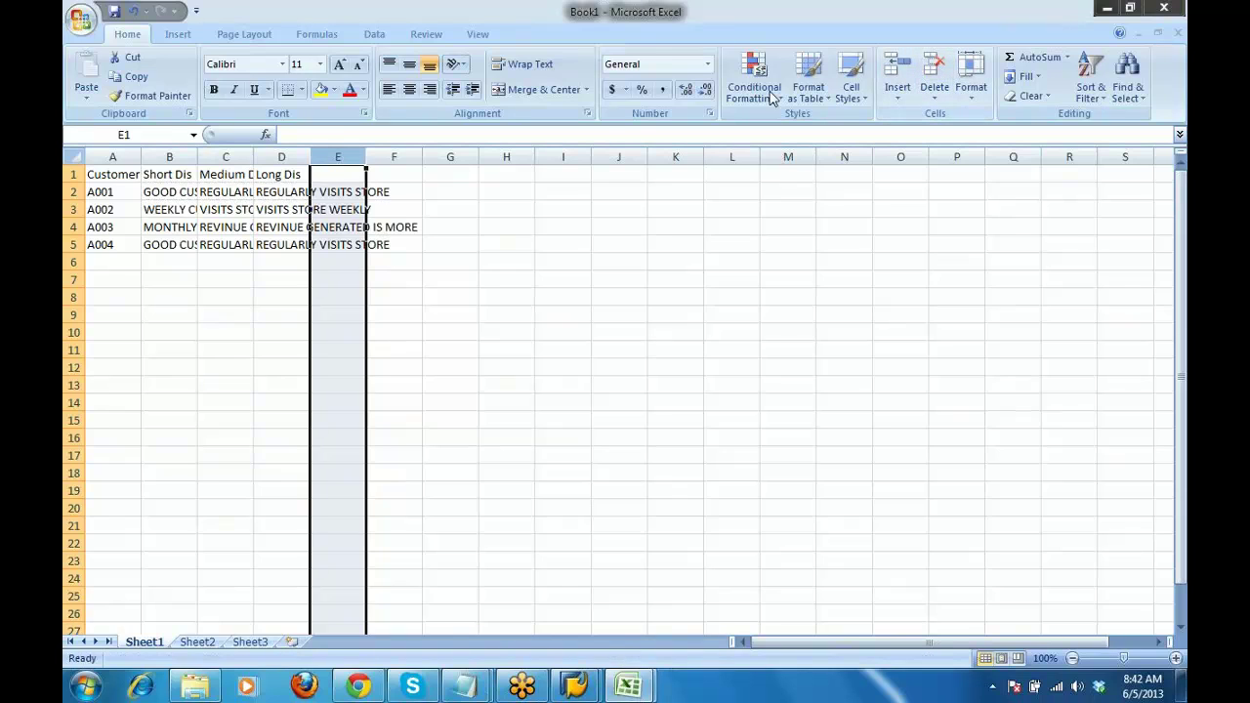
Set up saving a copy of the workbook as a CSV (Comma delimited) file with the name MTXT
click(80, 24)
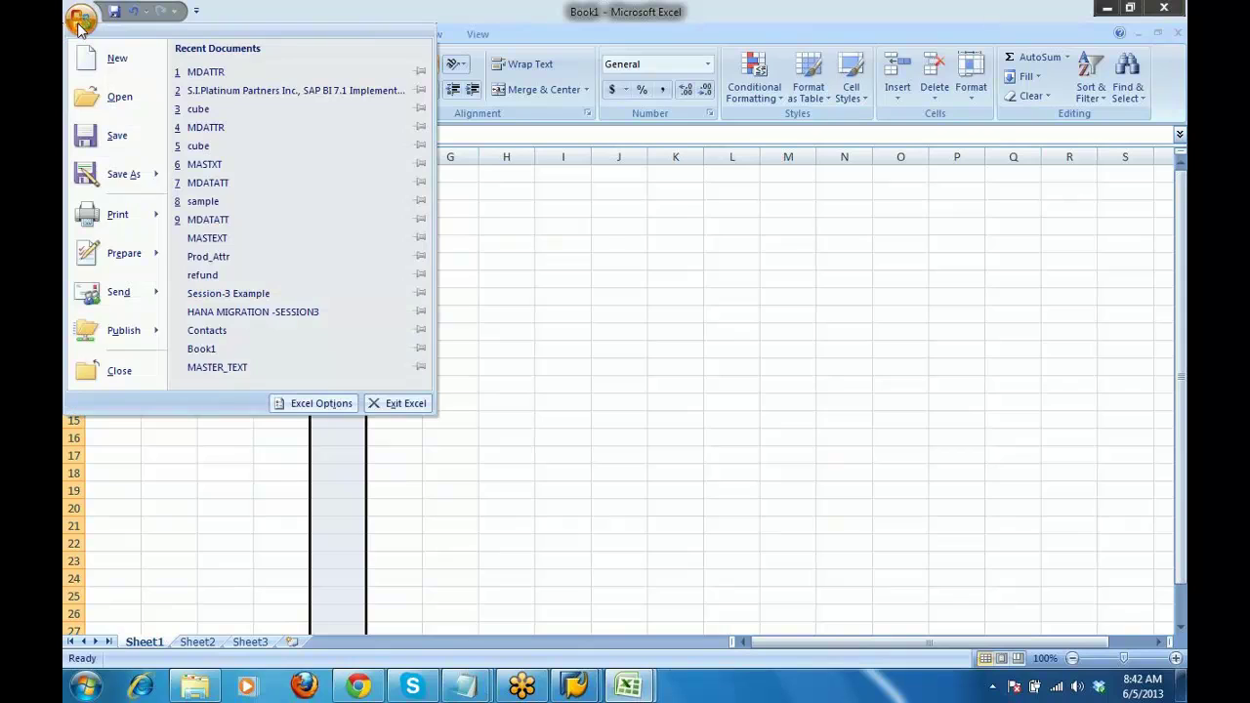
mouse_move(116, 173)
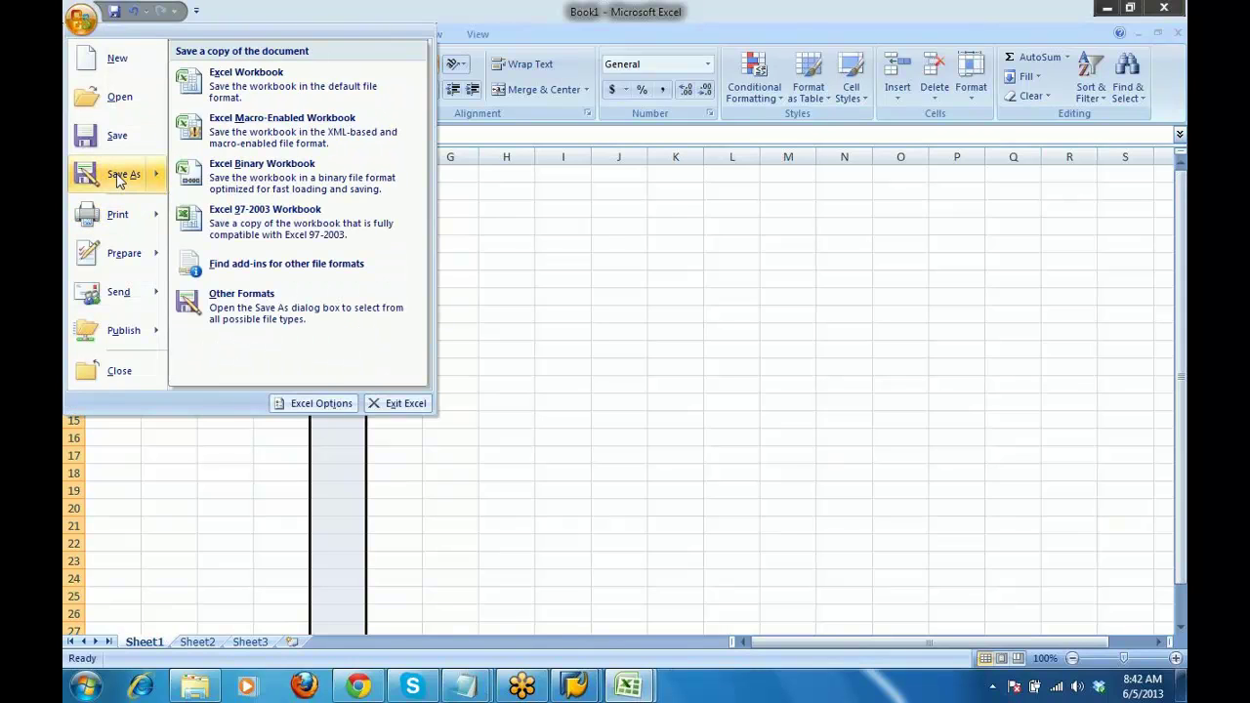
click(258, 93)
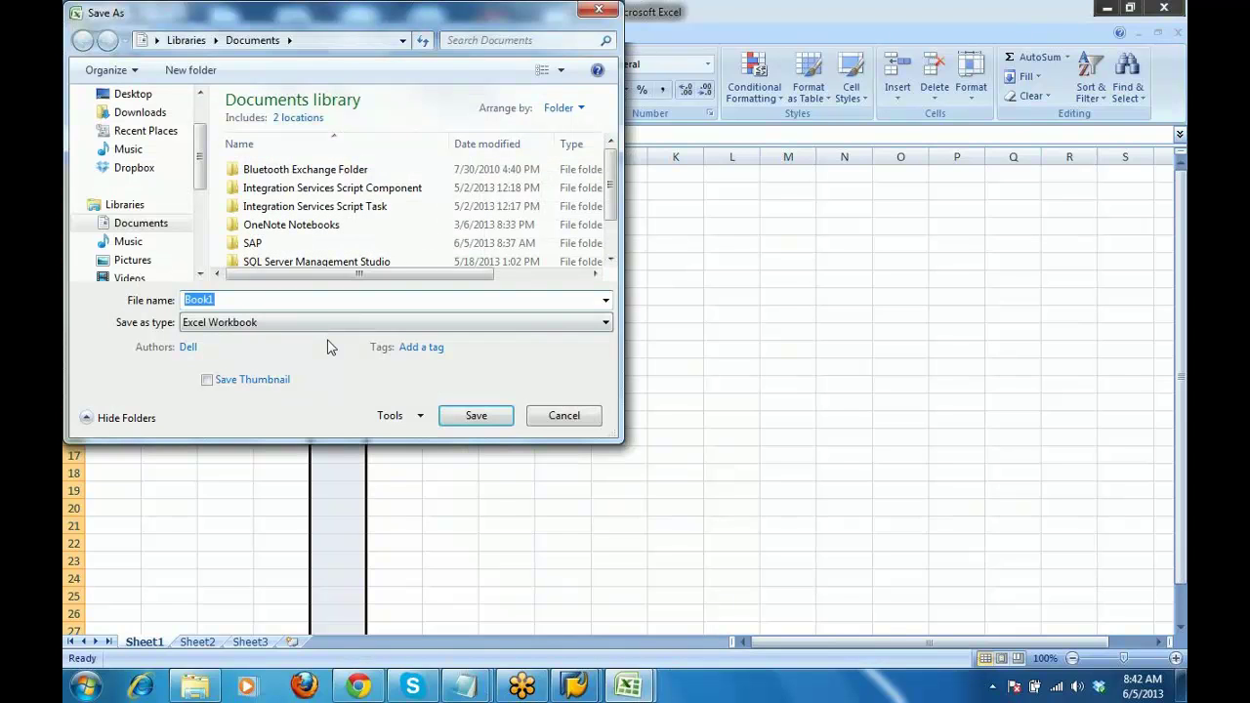
click(607, 323)
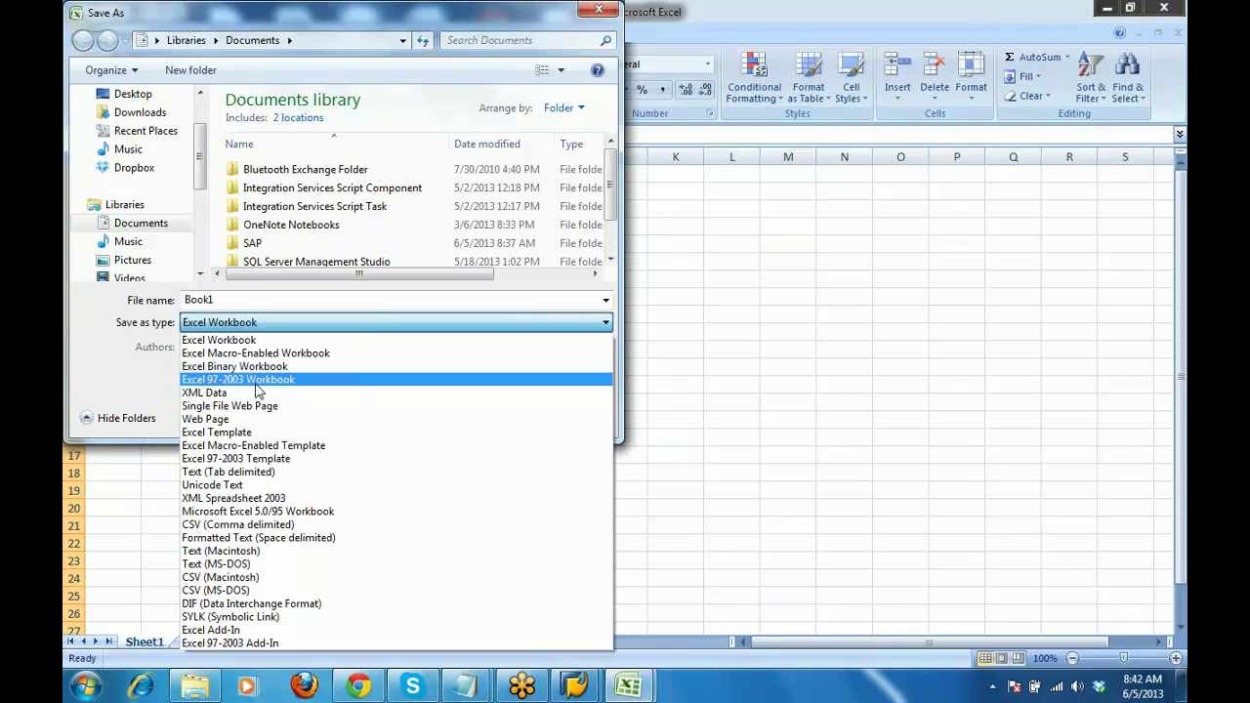
click(284, 524)
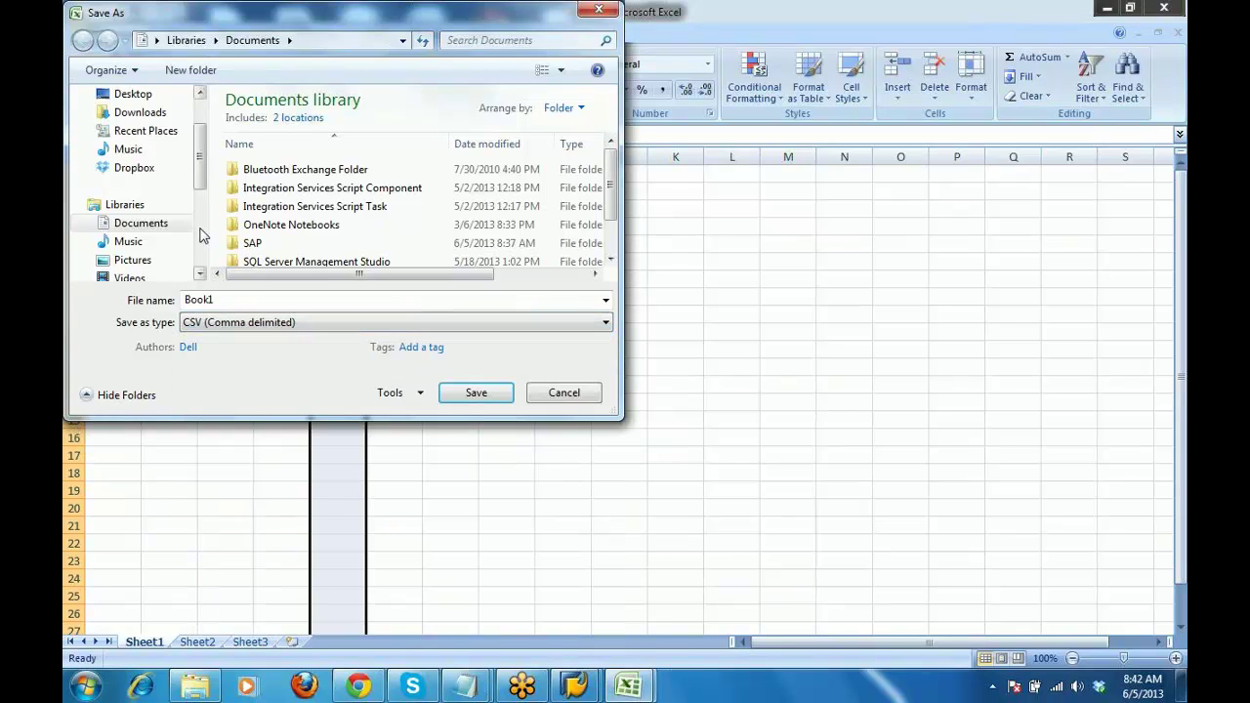
double_click(239, 296)
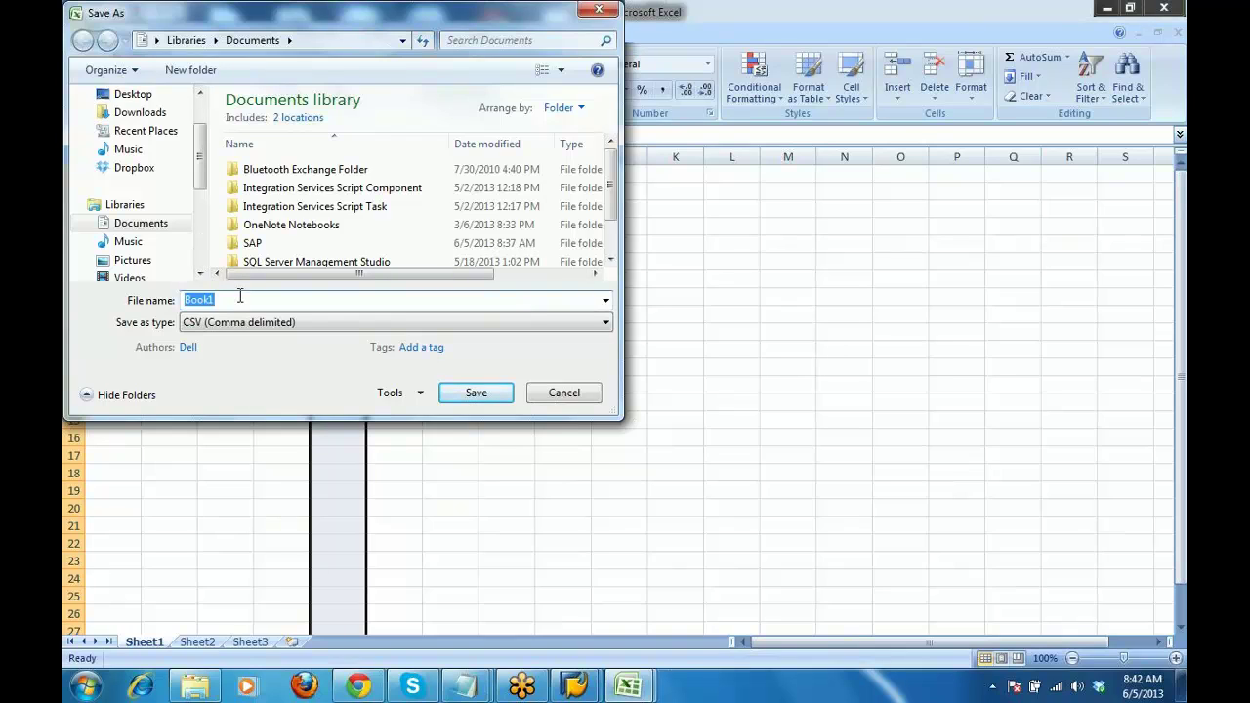
text(MTXT)
Save the MTXT file in the trainee's folder on the Desktop, keeping only the active sheet
click(135, 98)
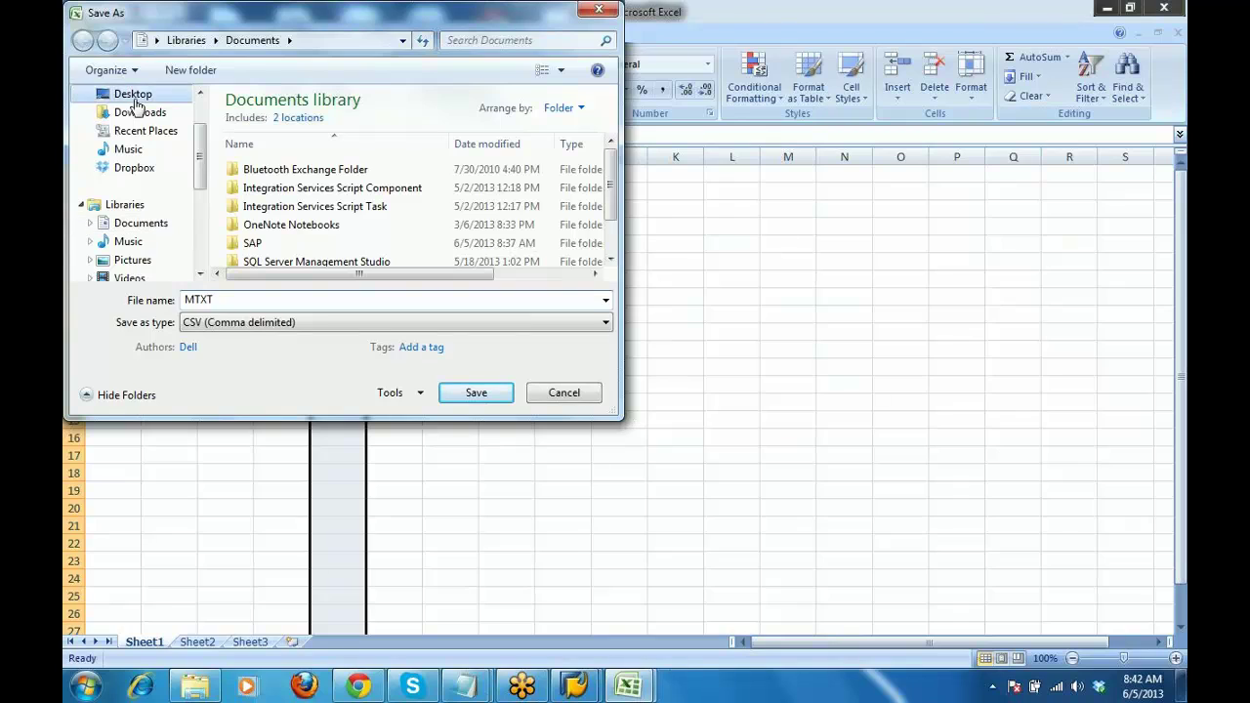
click(317, 210)
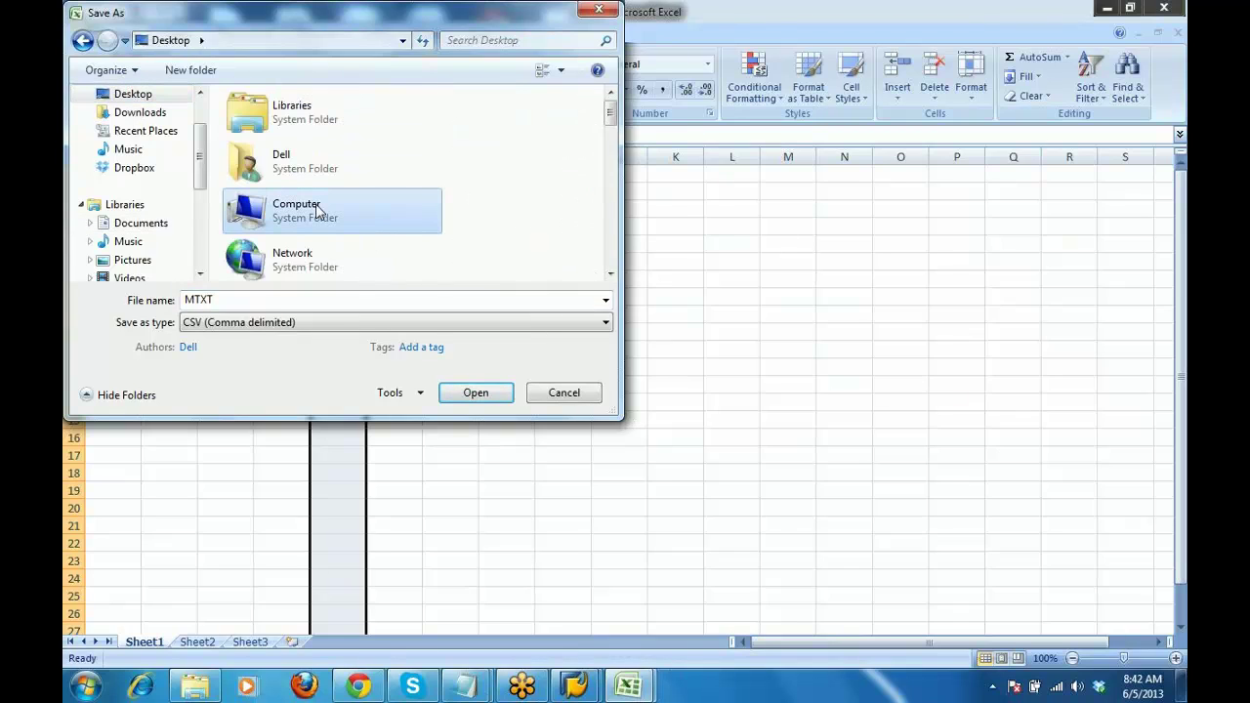
scroll(317, 210, down, 2)
double_click(315, 209)
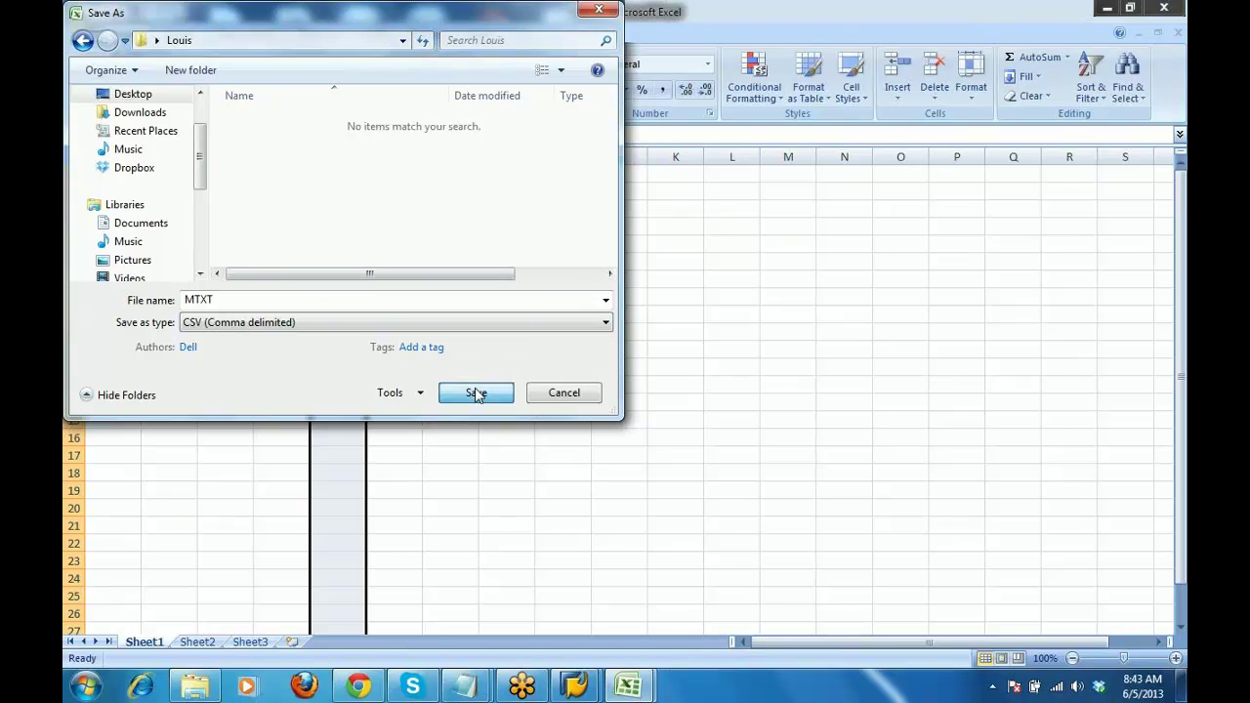
click(475, 392)
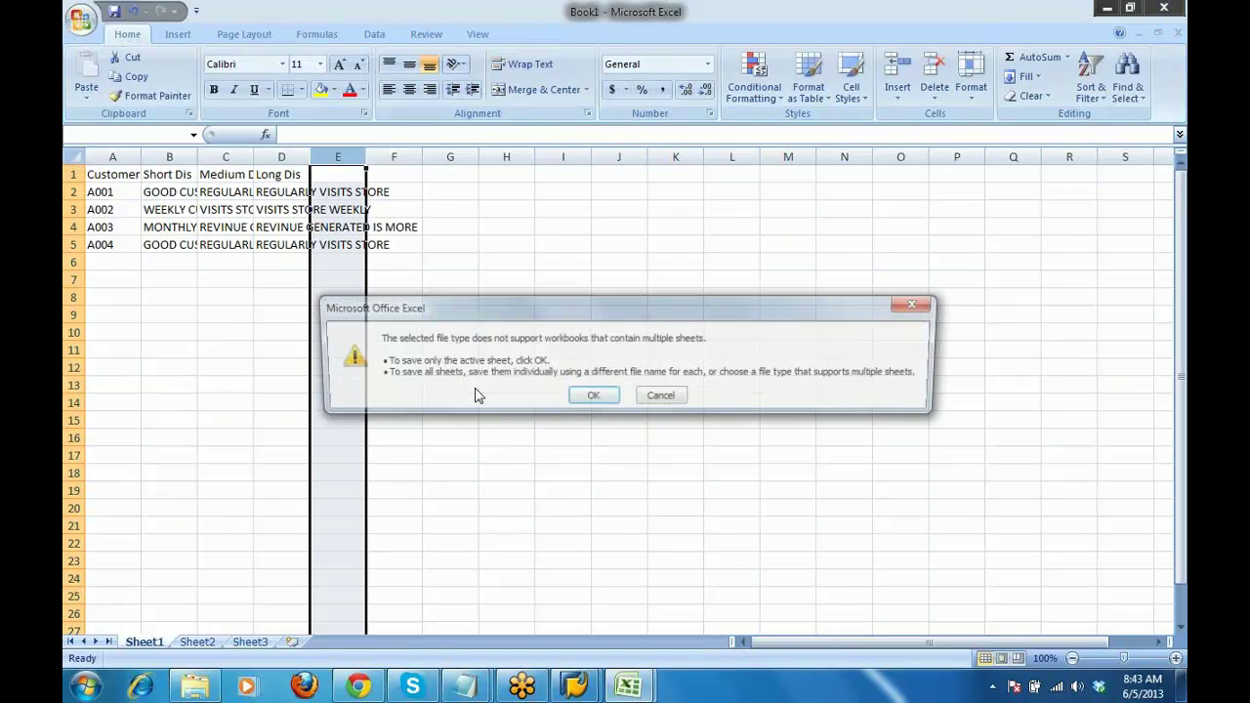
click(595, 398)
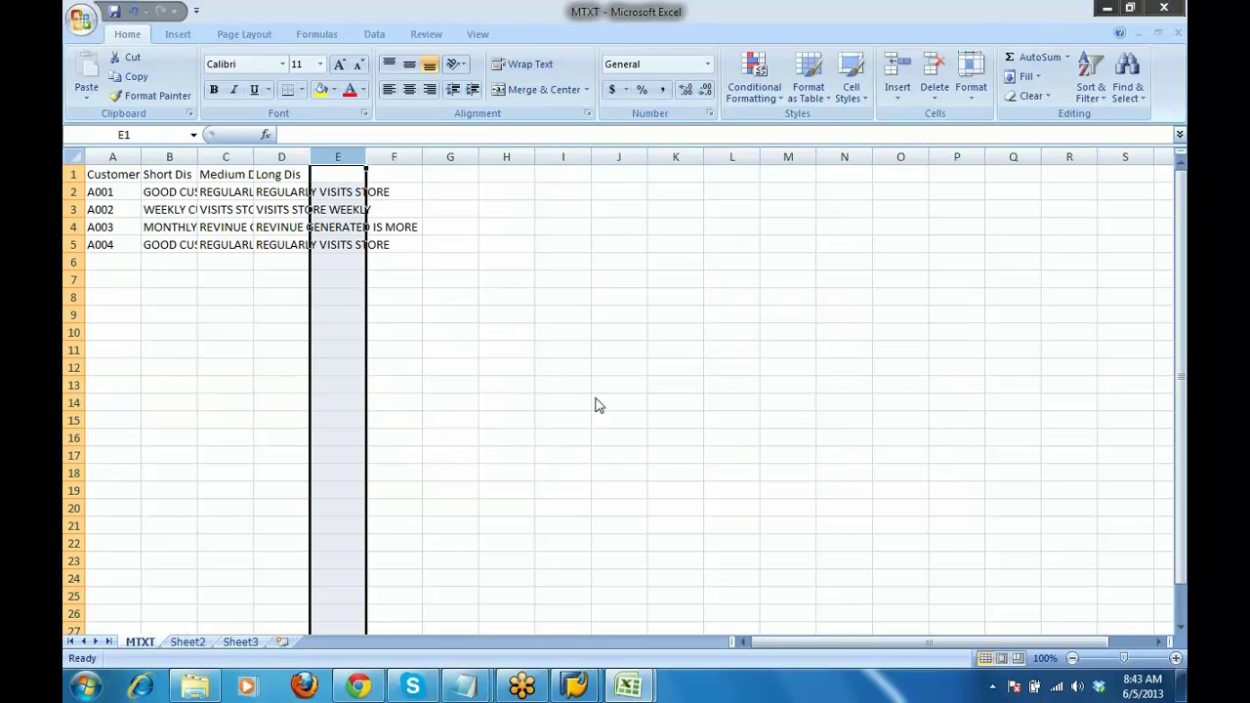
click(556, 401)
Close the MTXT workbook without saving it again and minimize the MDATTR workbook
click(1163, 8)
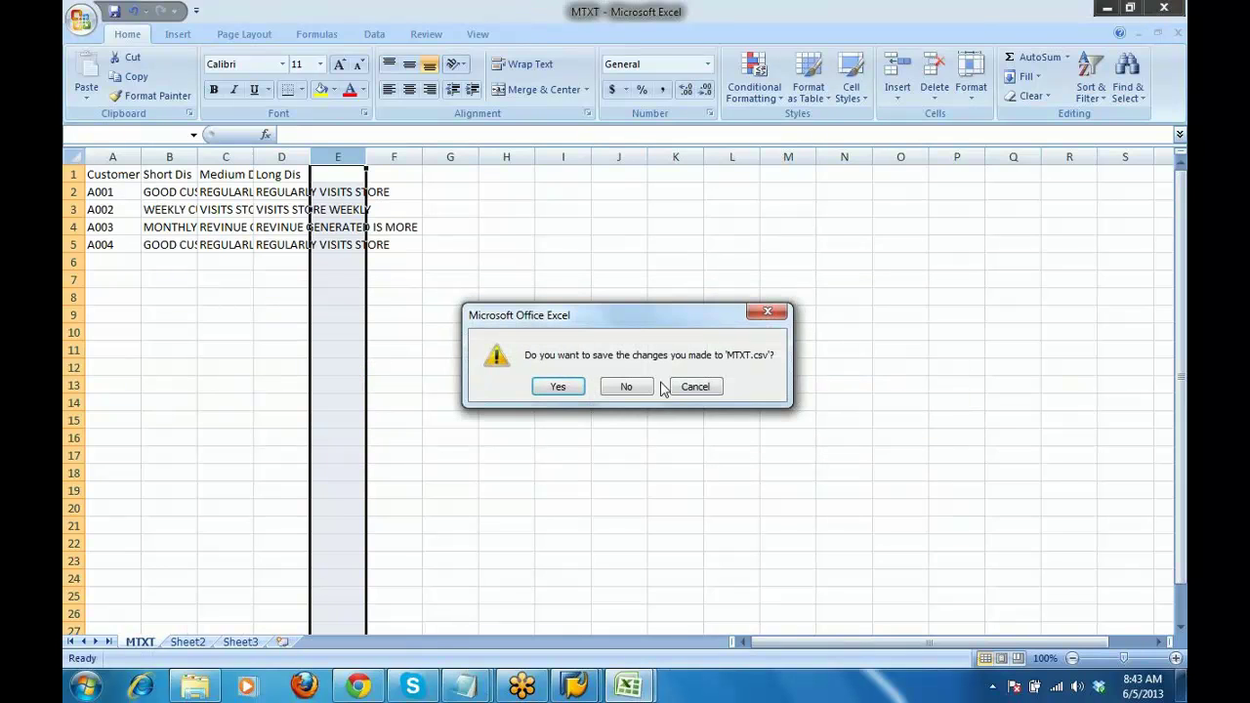
click(637, 389)
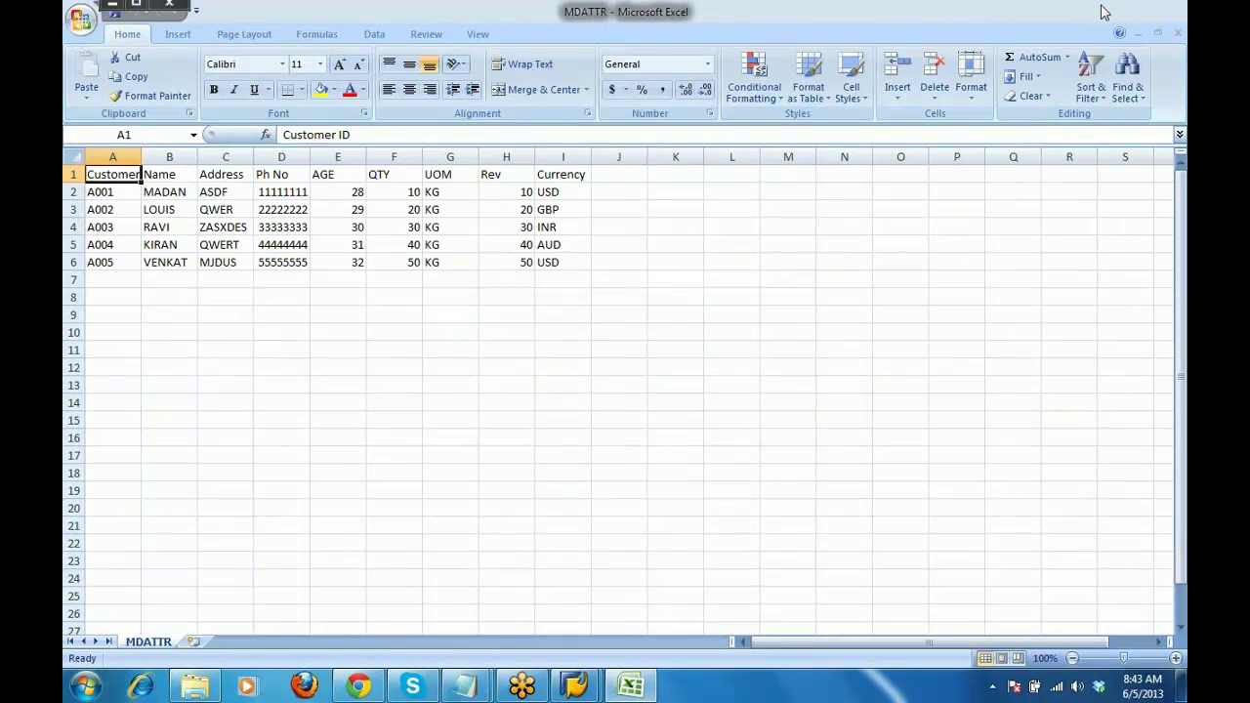
click(1102, 12)
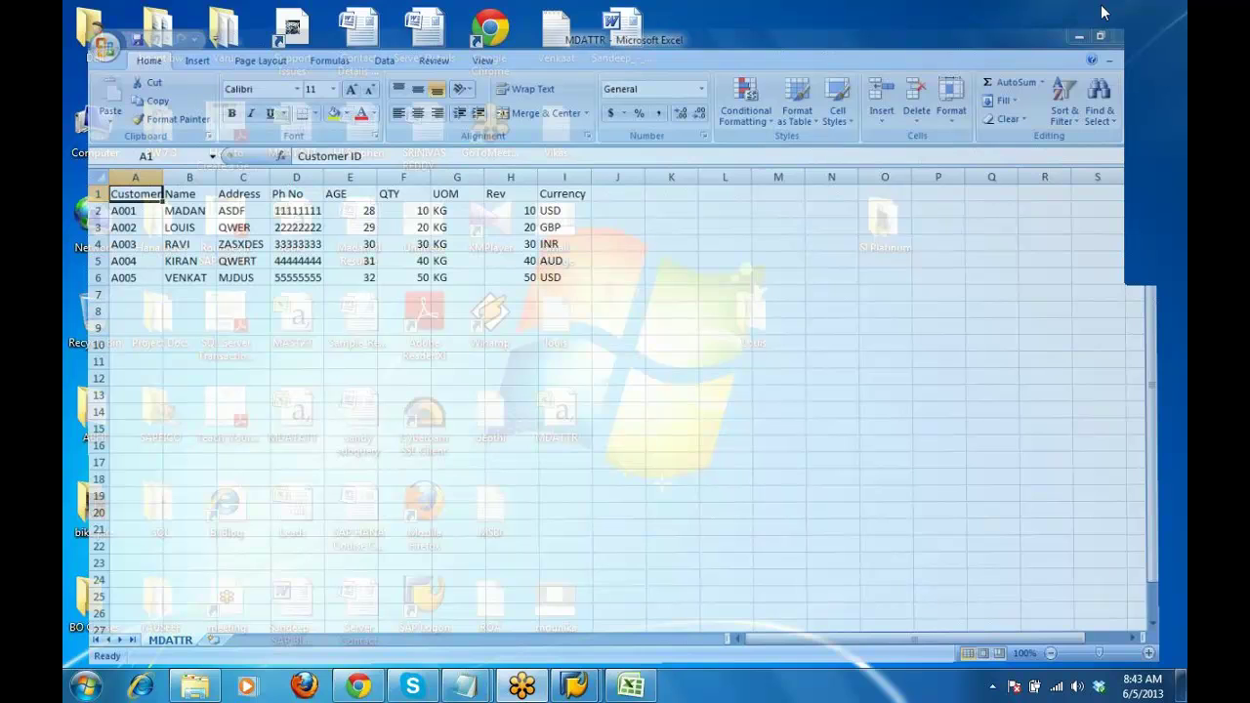
Switch to the SAP Data Warehousing Workbench and display the DataSources of the FLATFILE source system FLATFILER
mouse_move(572, 687)
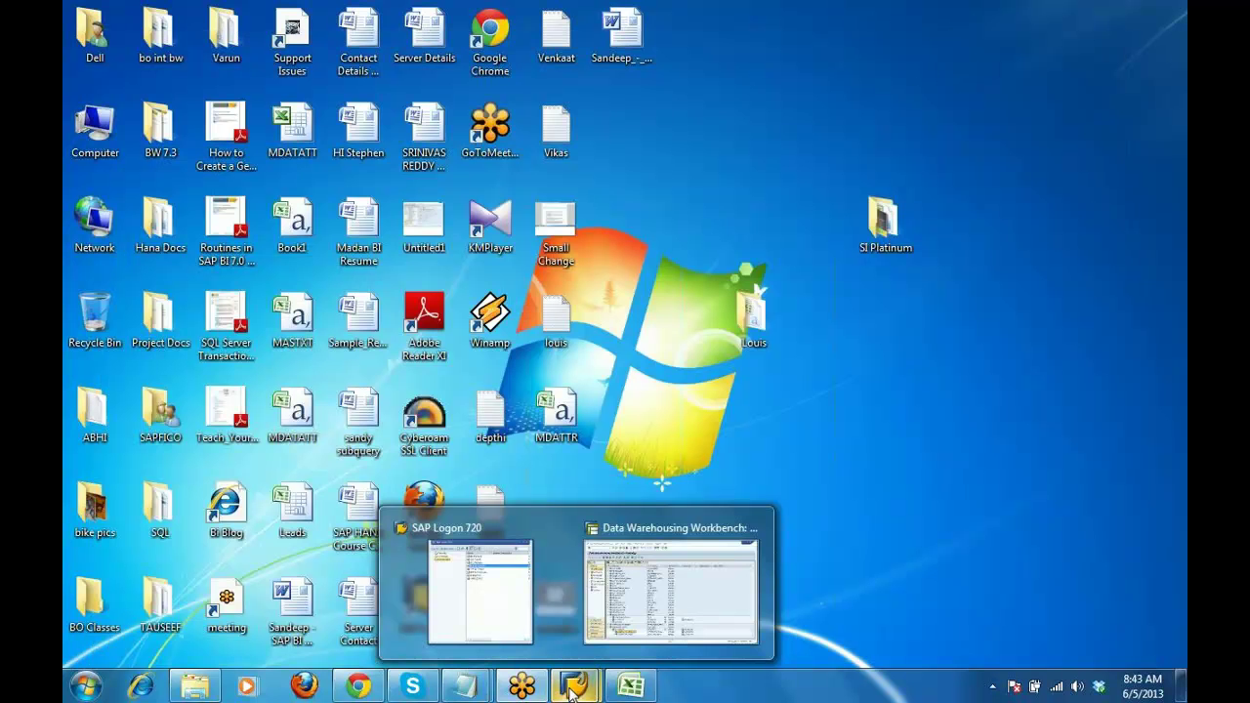
click(670, 586)
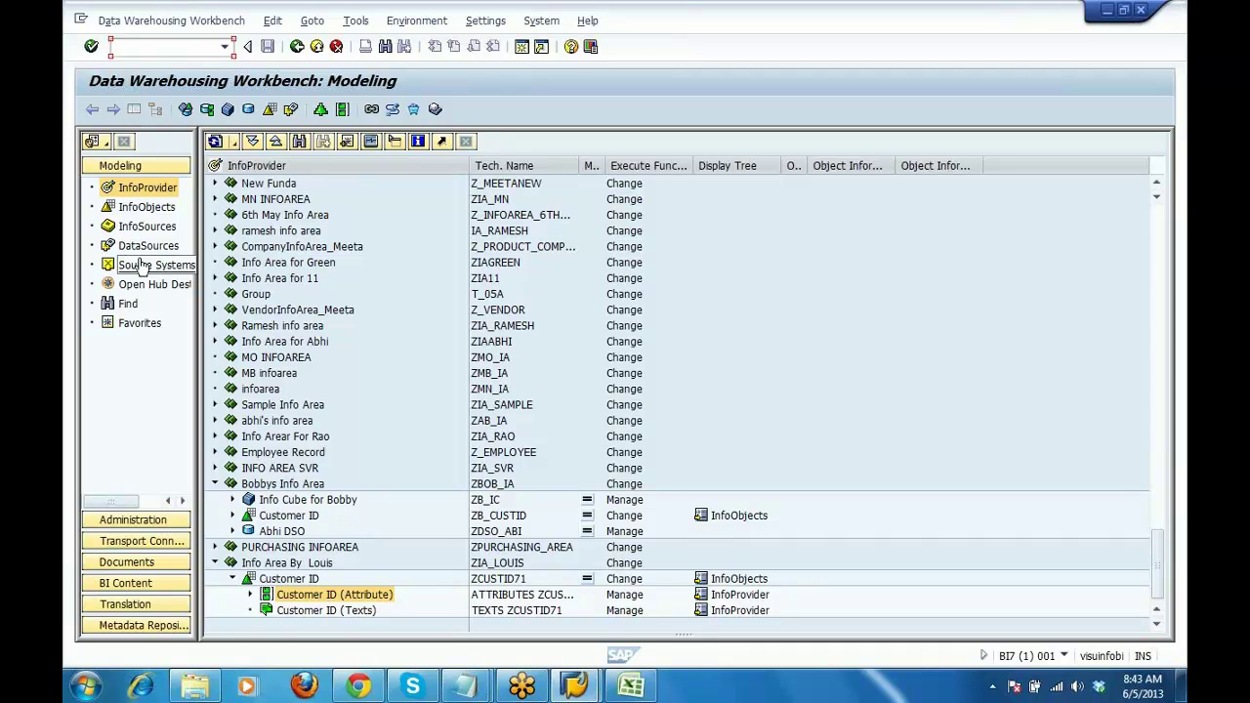
click(147, 267)
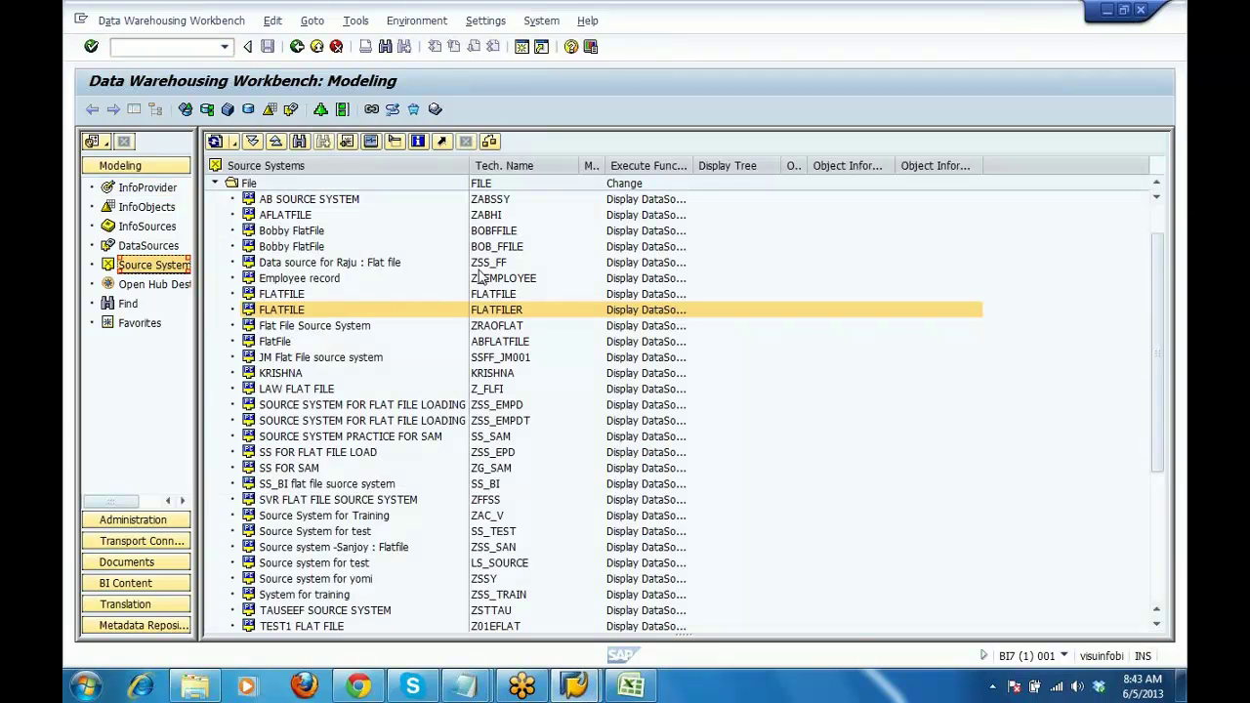
double_click(281, 310)
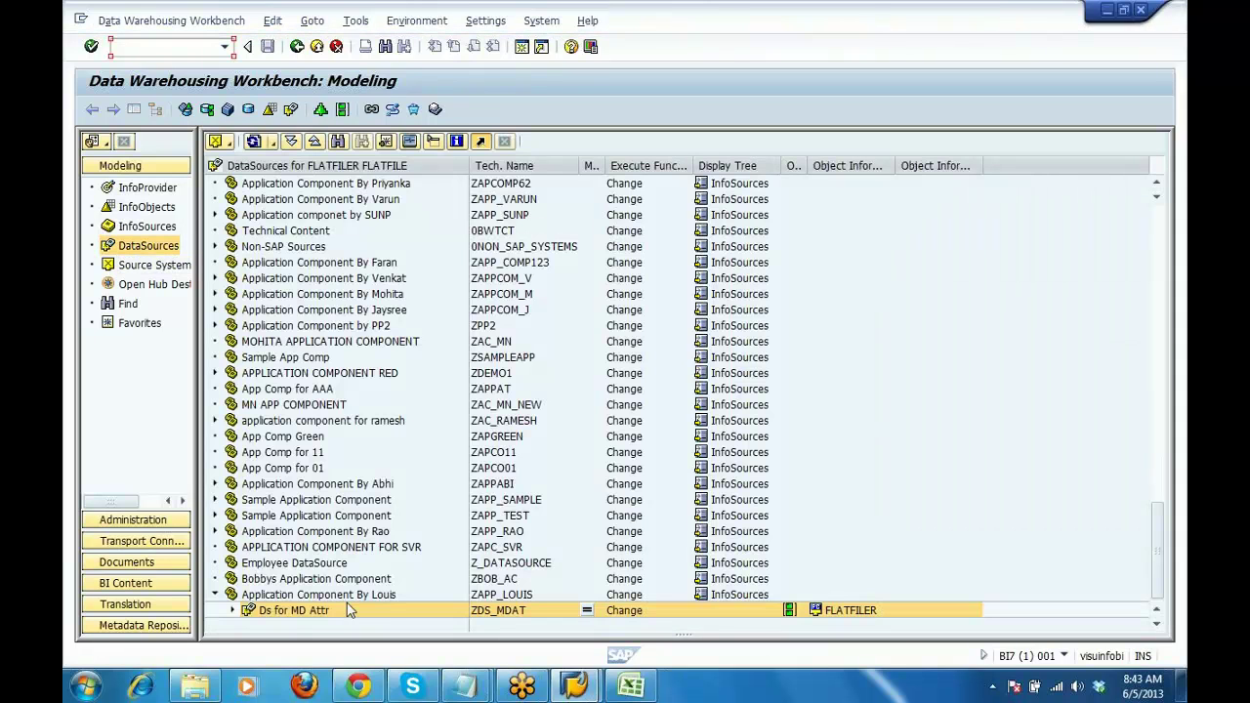
Start creating a DataSource under the application component that contains Ds for MD Attr
right_click(296, 594)
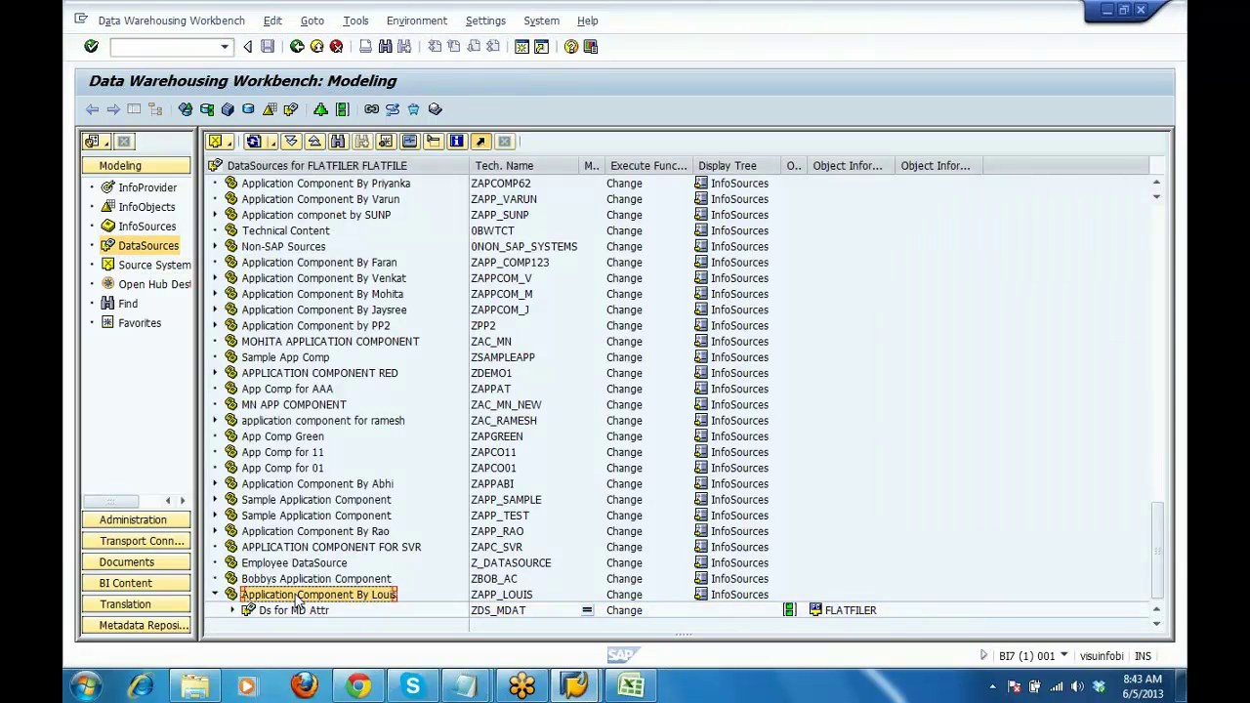
click(350, 582)
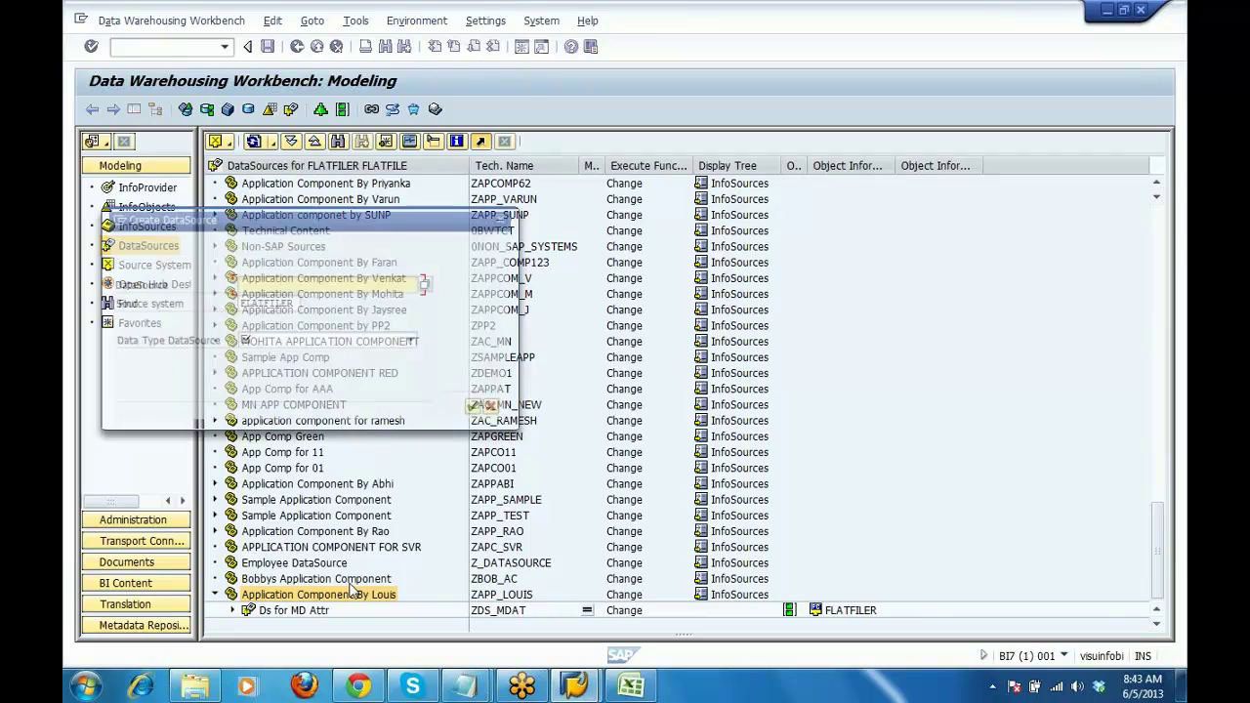
text(zd)
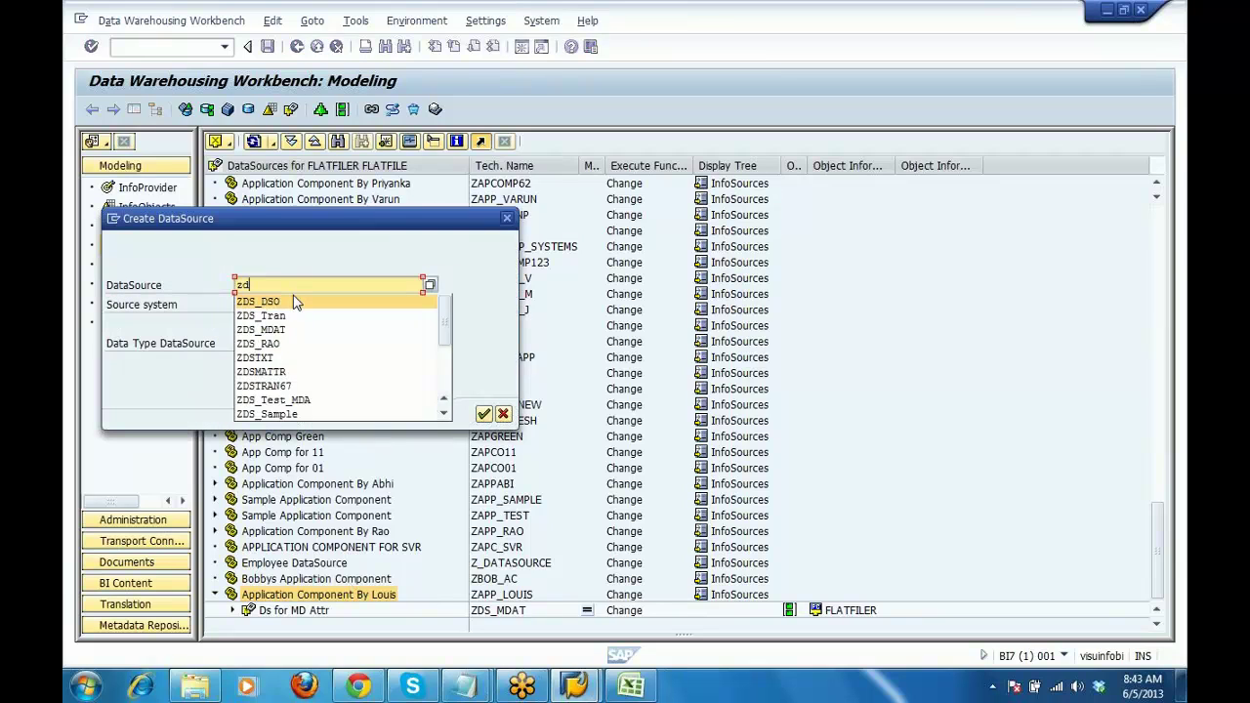
text(stXT)
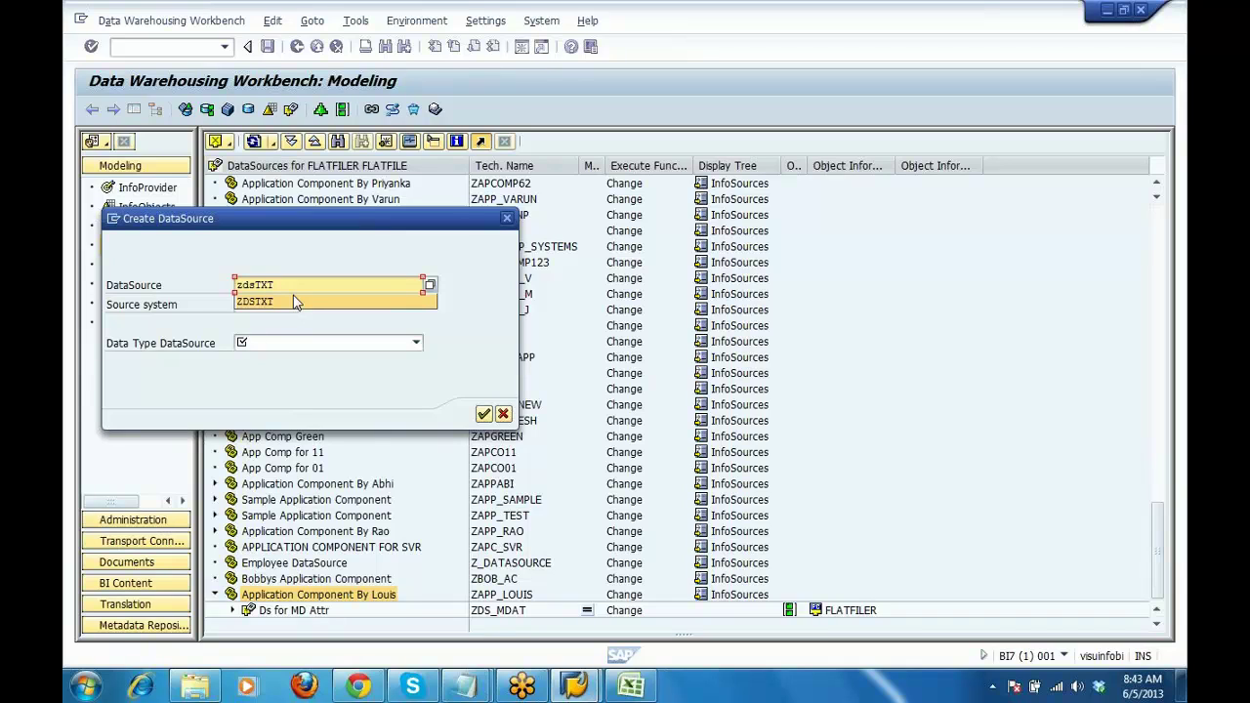
key(BackSpace)
key(BackSpace)
key(BackSpace)
key(BackSpace)
key(BackSpace)
key(BackSpace)
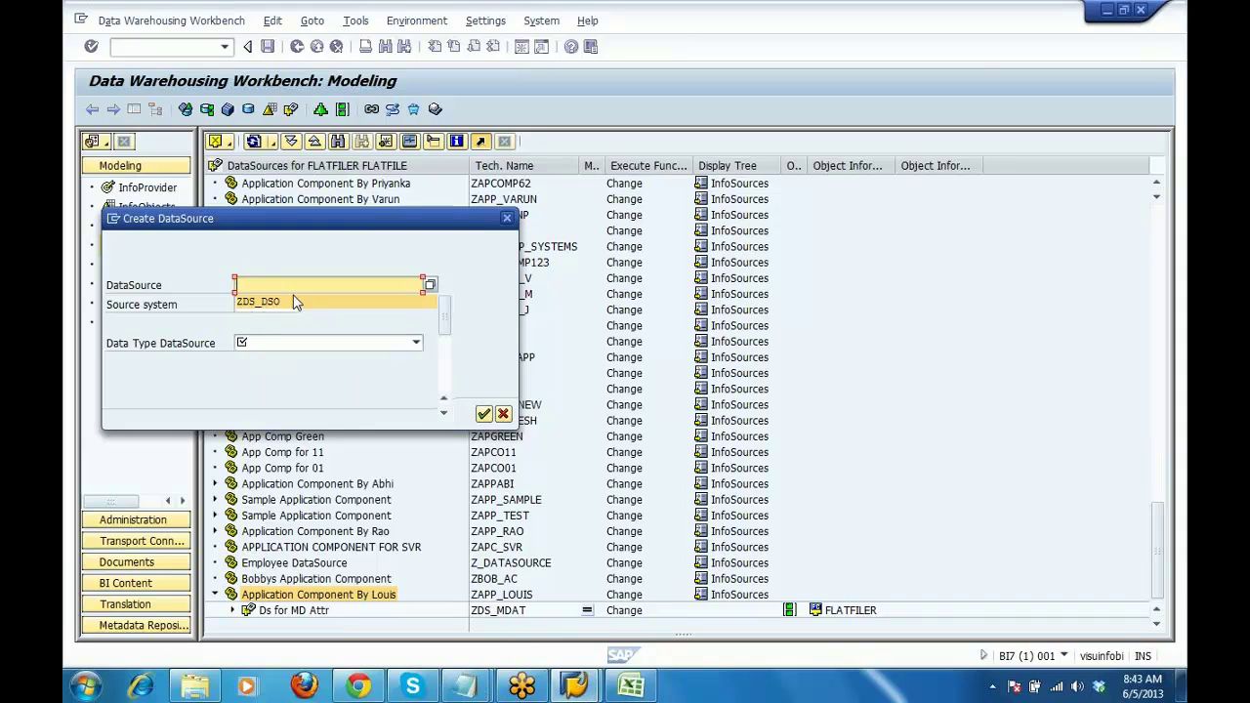
Create the DataSource as ZDS_TXT with the data type Master Data Text
text(ZDS)
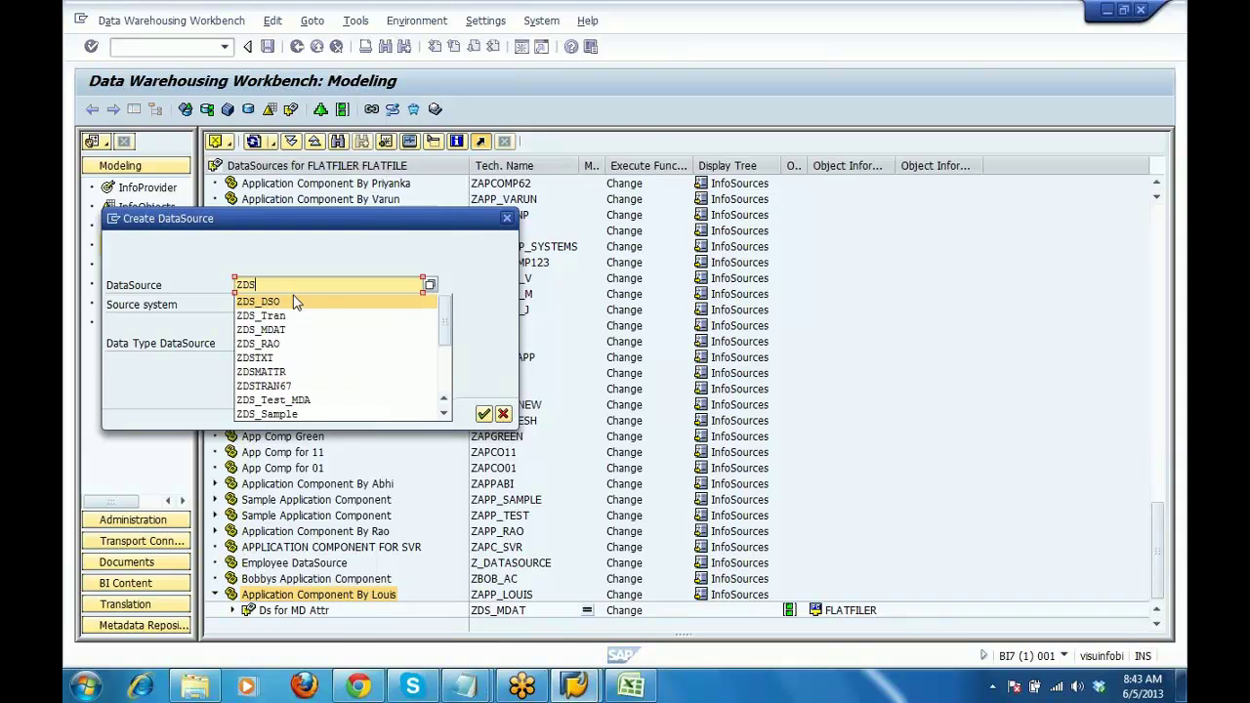
text(_TXT)
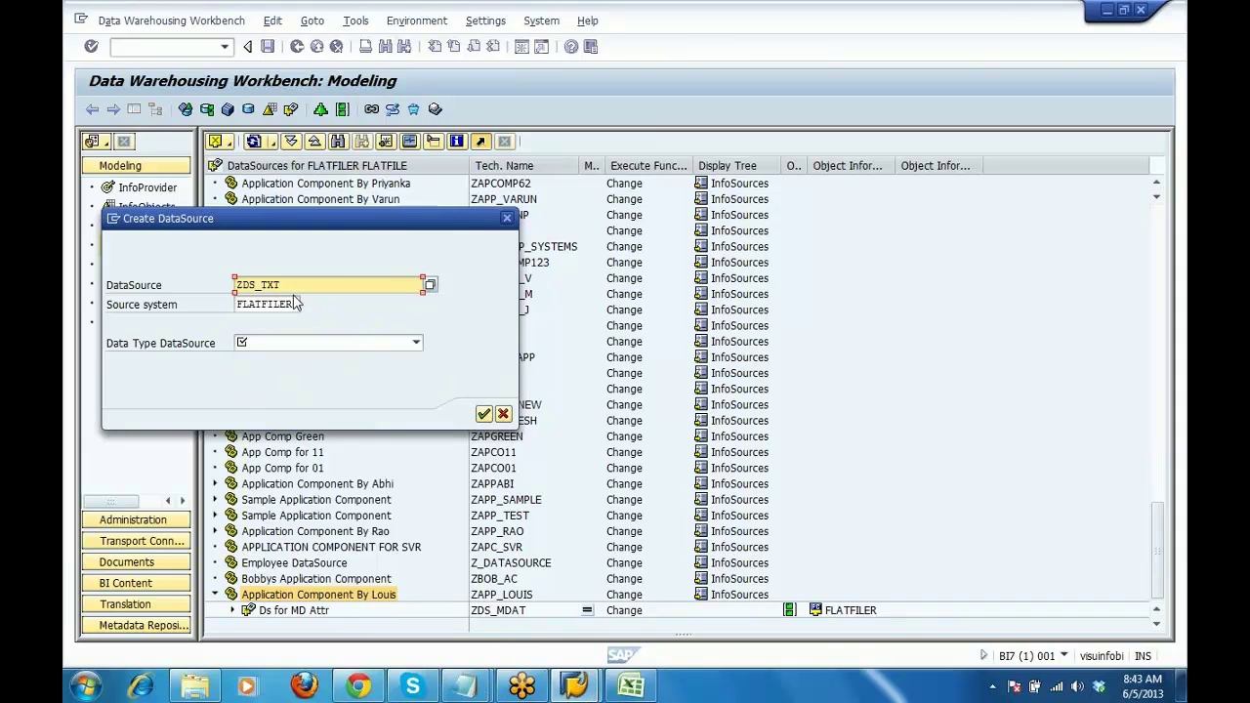
click(416, 343)
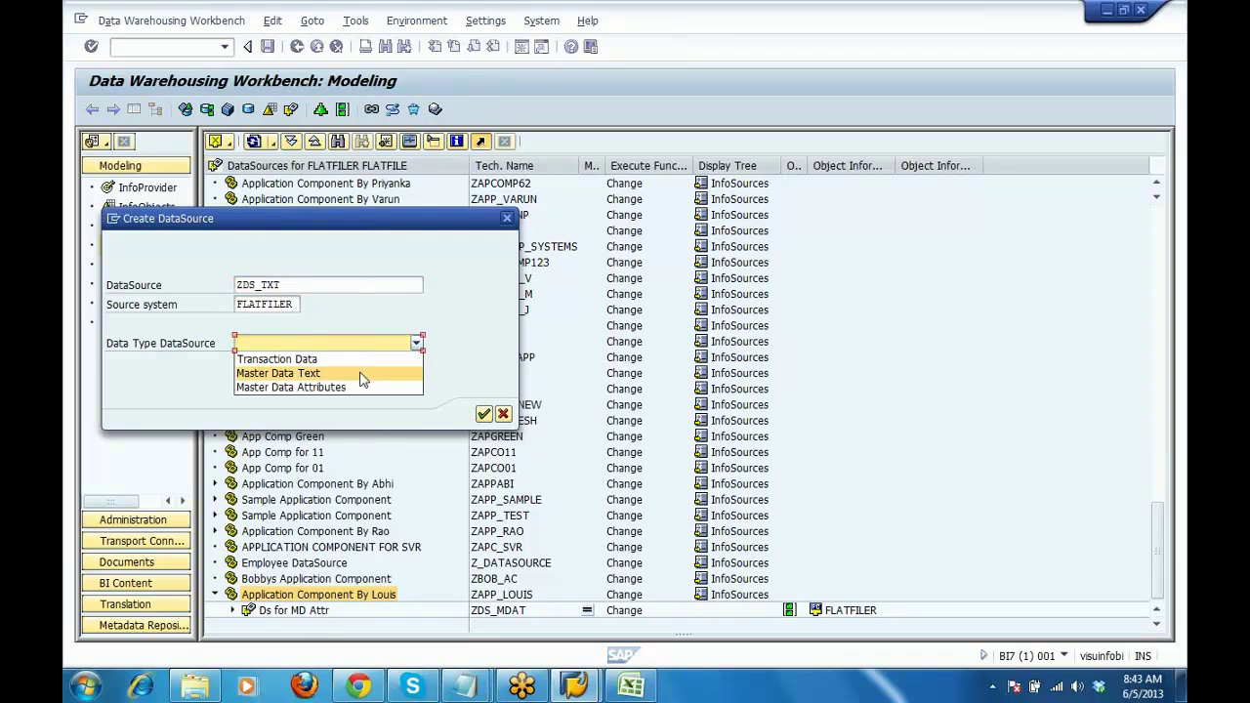
click(391, 373)
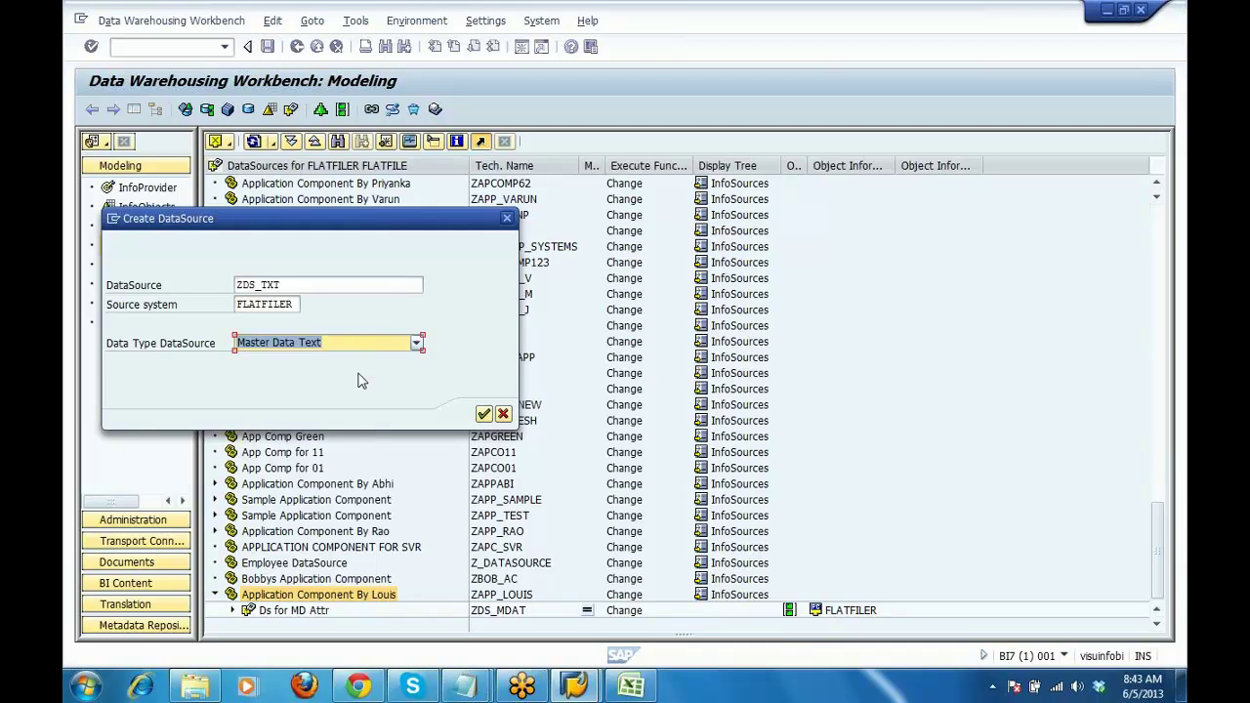
click(484, 415)
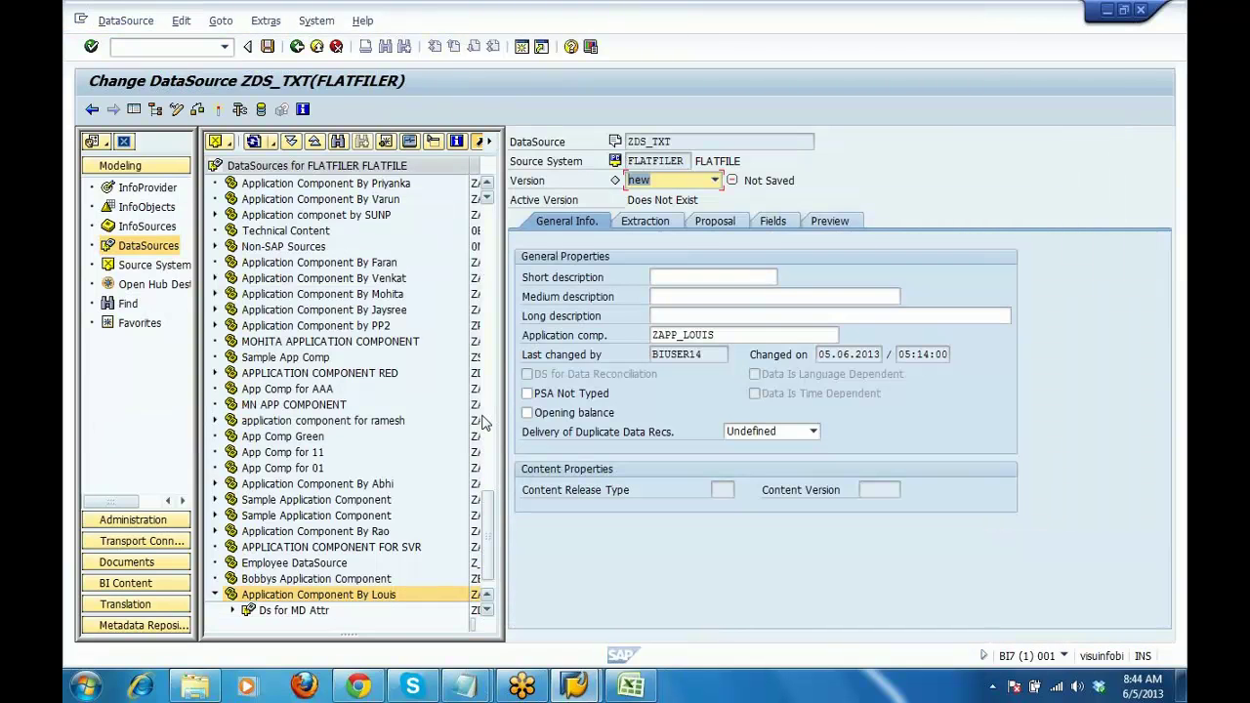
Enter DS FOR TXT as the short, medium and long description of the DataSource
click(667, 278)
text(DS FOR)
text(TXT)
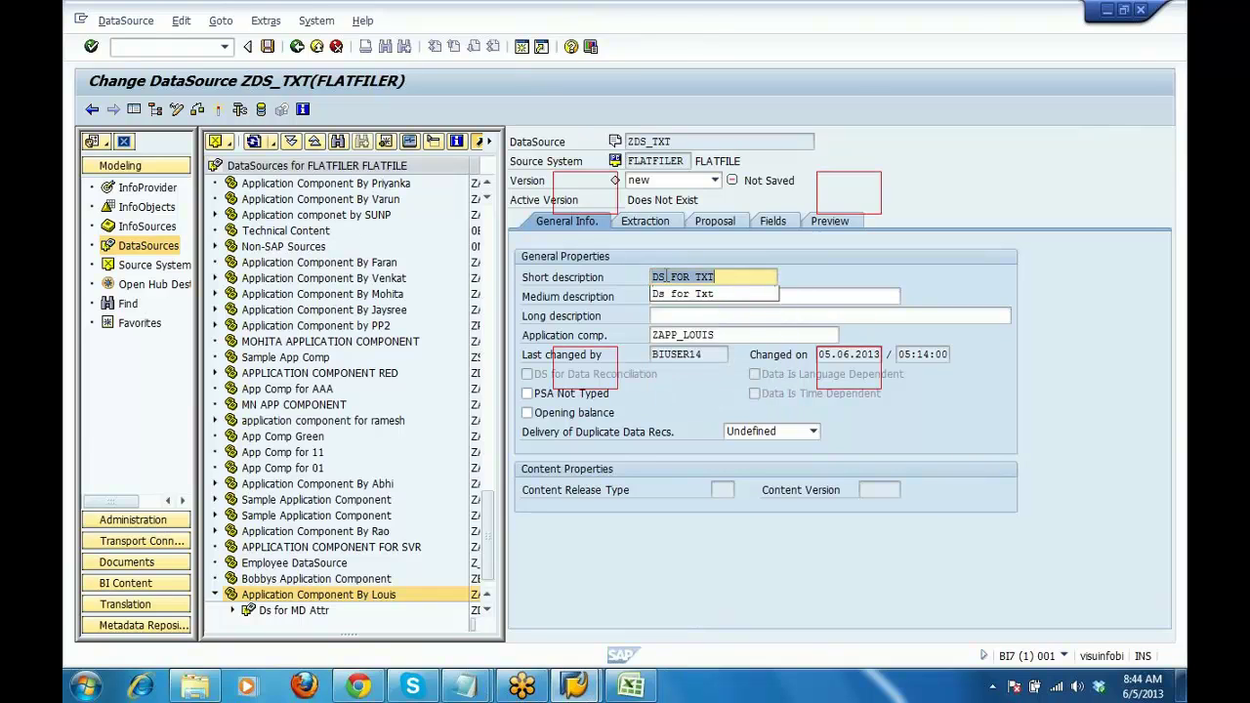
key(Tab)
text(DS FOR TXT)
key(Tab)
text(DS FOR TXT)
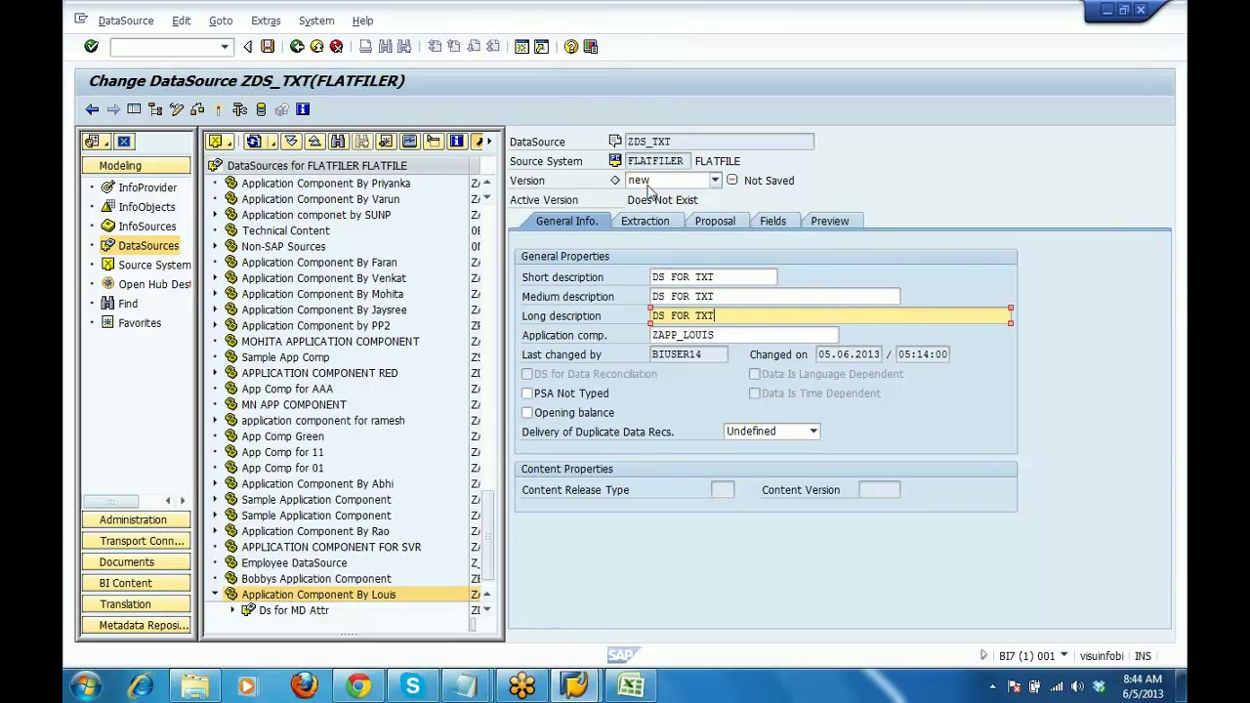
In the DataSource's extraction settings, open the file selection for the file name and browse to the Desktop
click(645, 224)
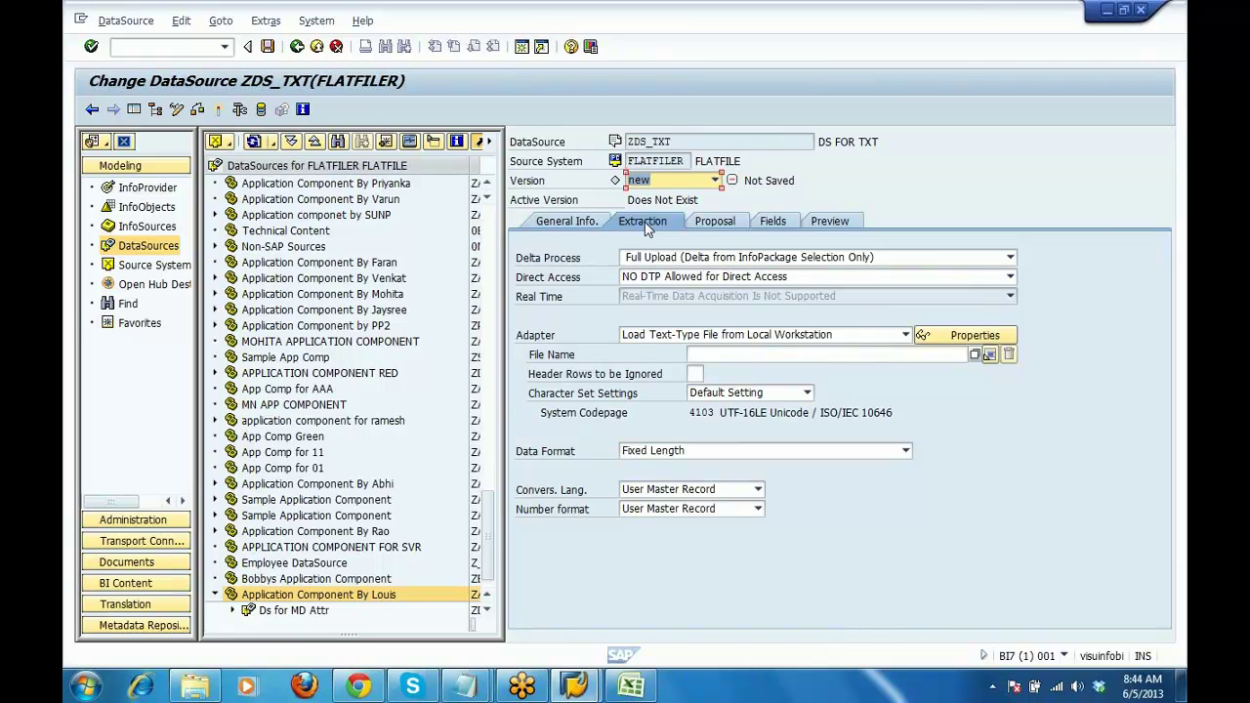
click(981, 355)
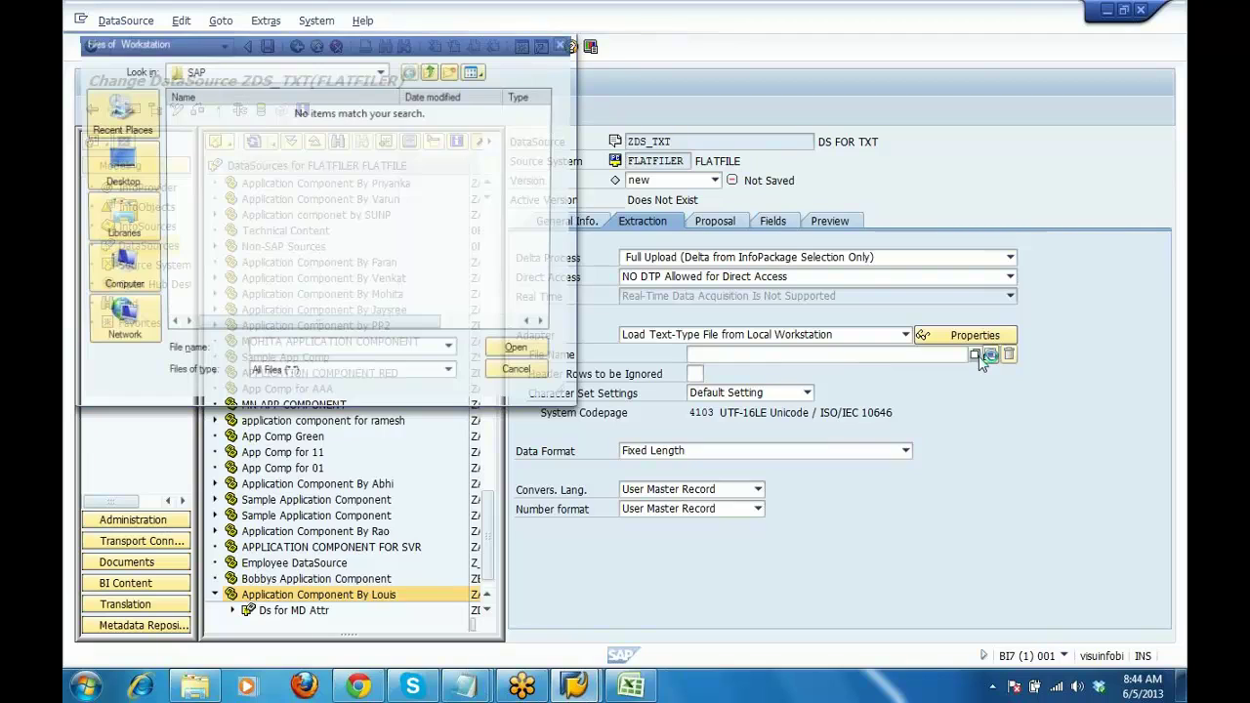
click(130, 168)
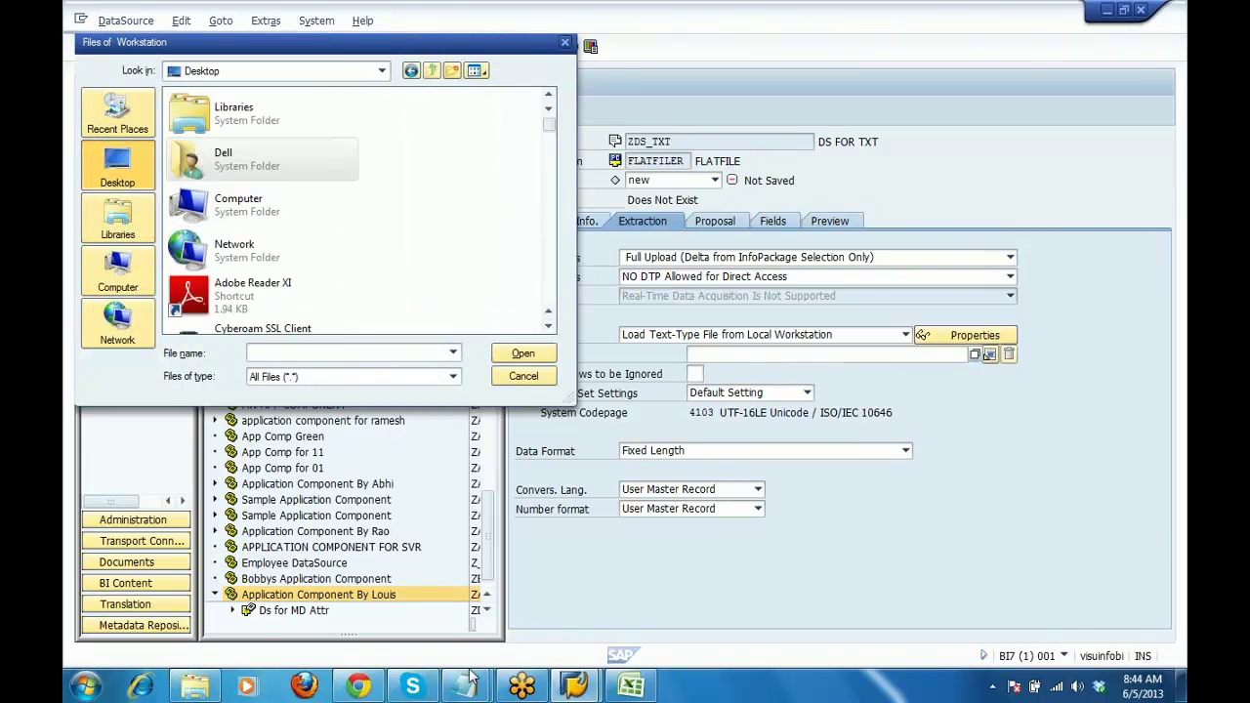
Switch to the Notepad file about enhancing standard DataSources and close it, saving its changes
mouse_move(473, 680)
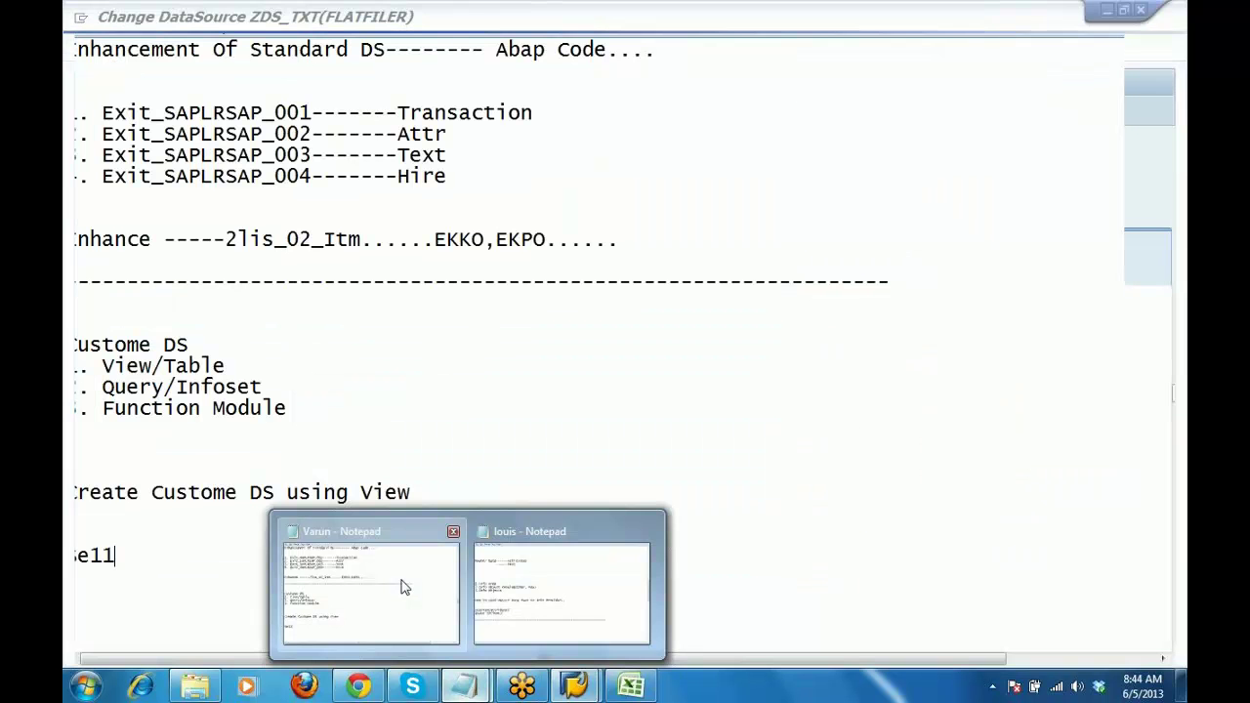
click(405, 587)
click(1171, 10)
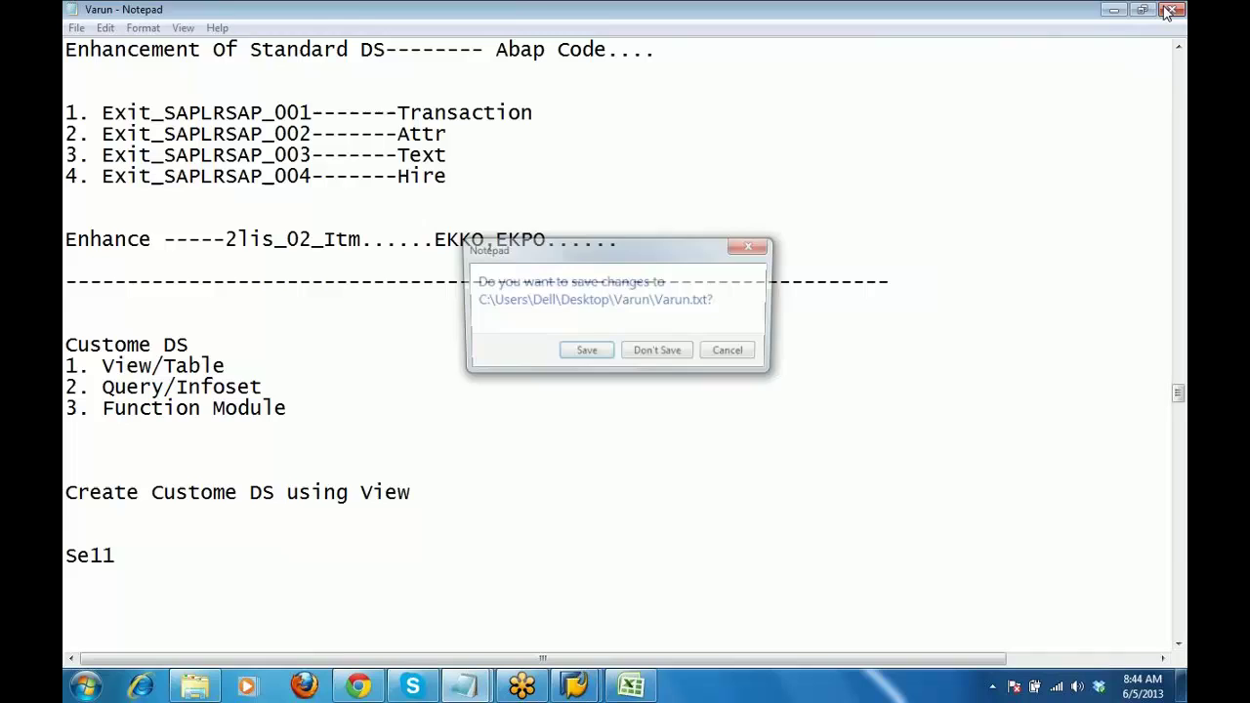
click(592, 360)
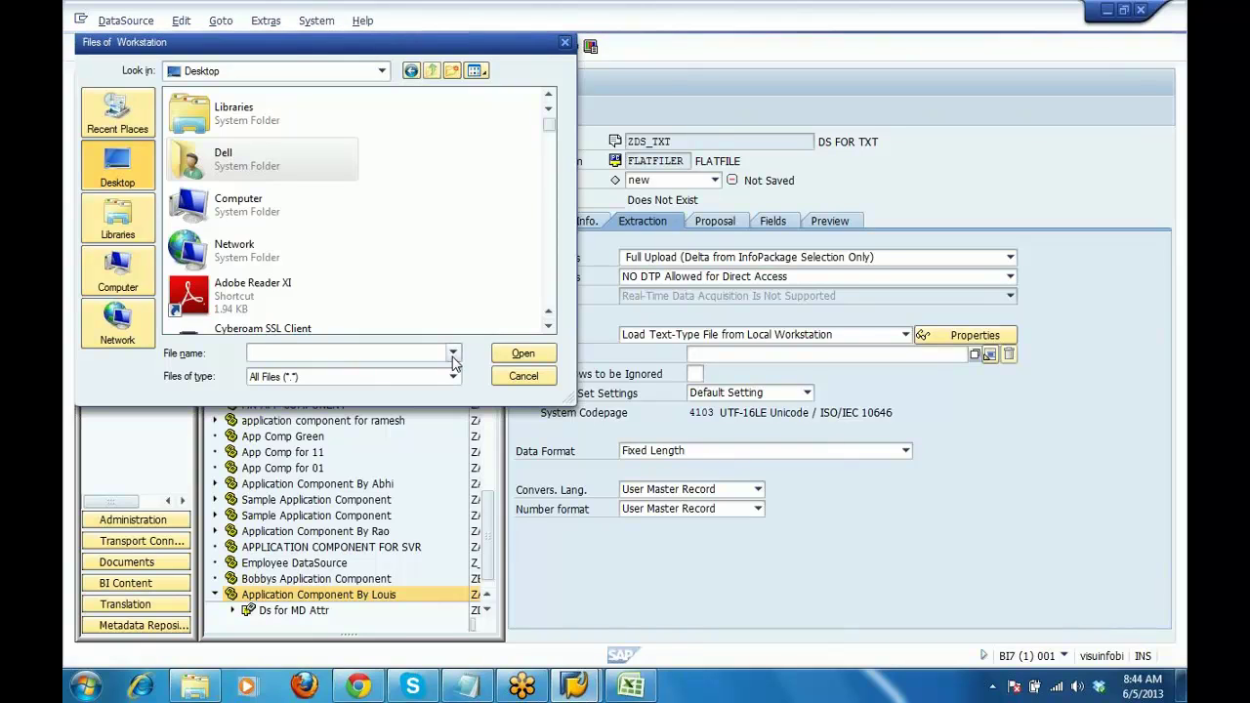
Select MTXT.csv from its folder on the Desktop as the DataSource's file name
text(L)
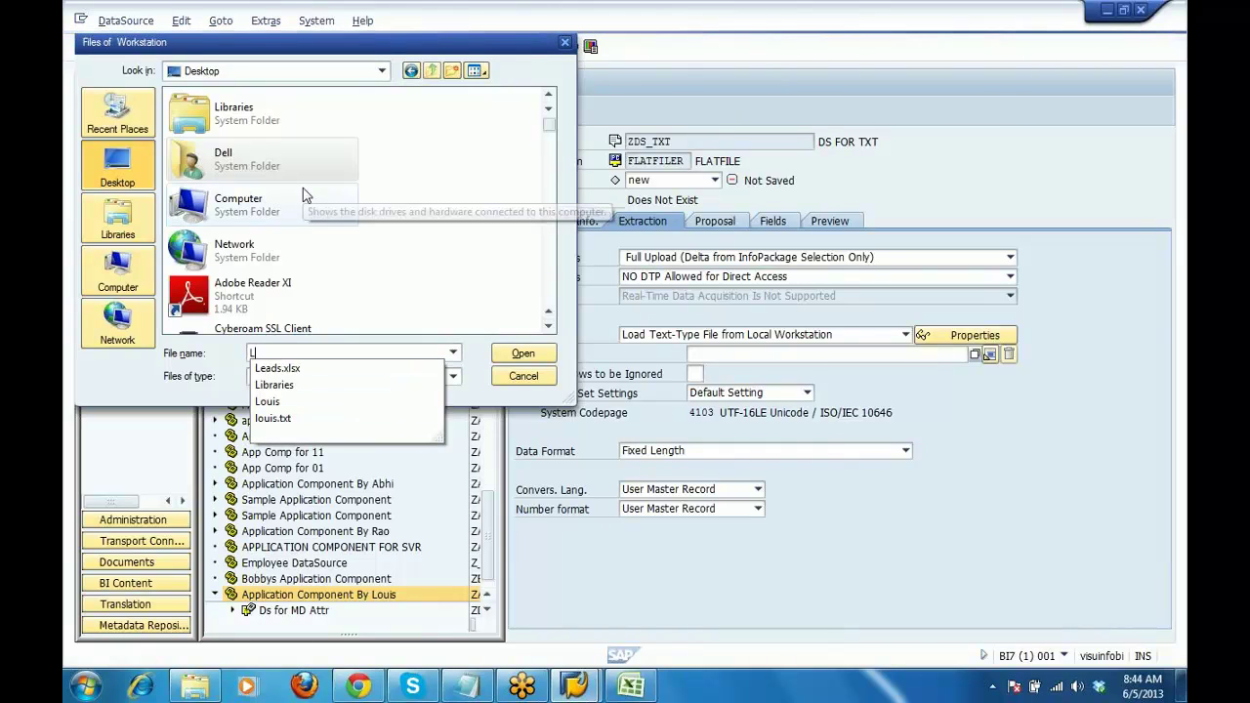
key(Down)
key(Down)
key(Down)
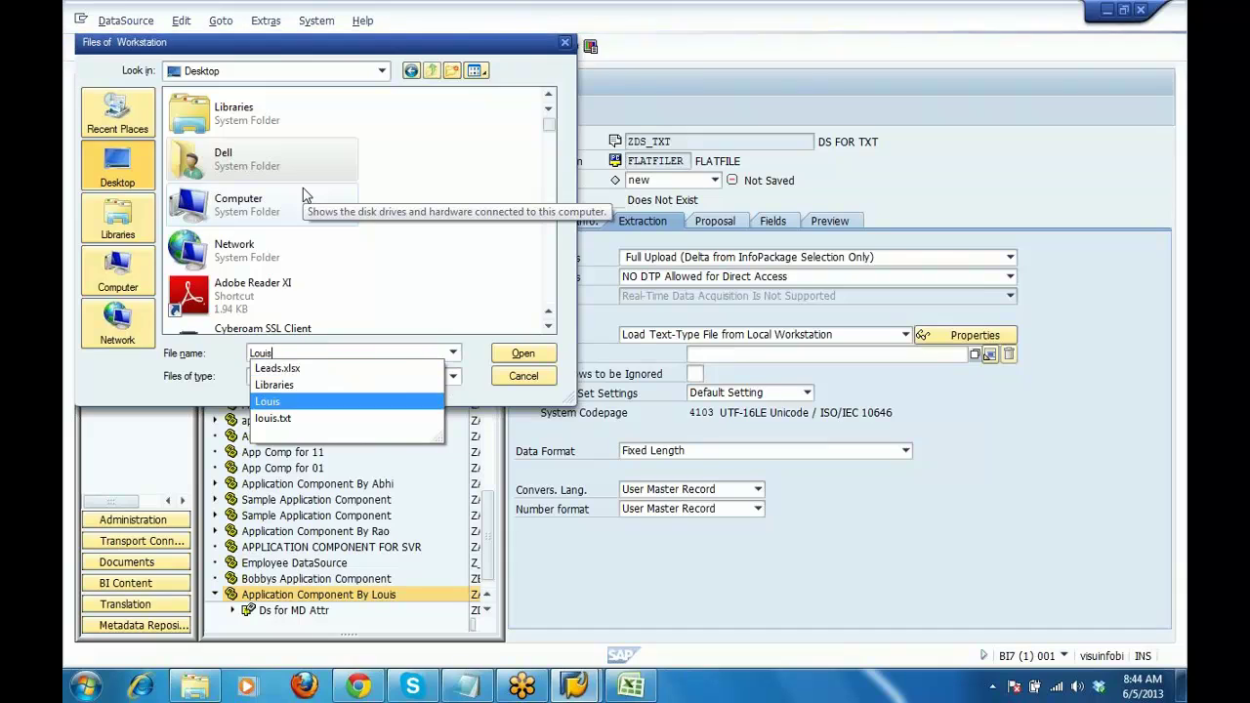
key(Return)
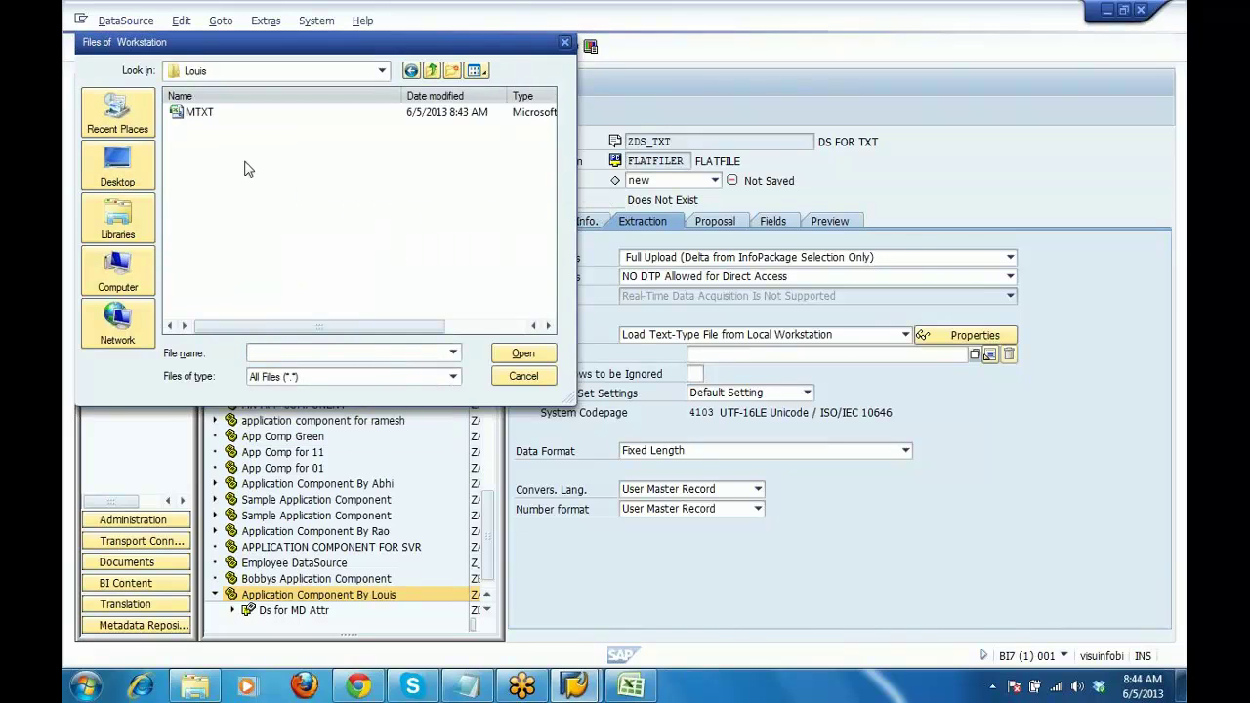
double_click(195, 112)
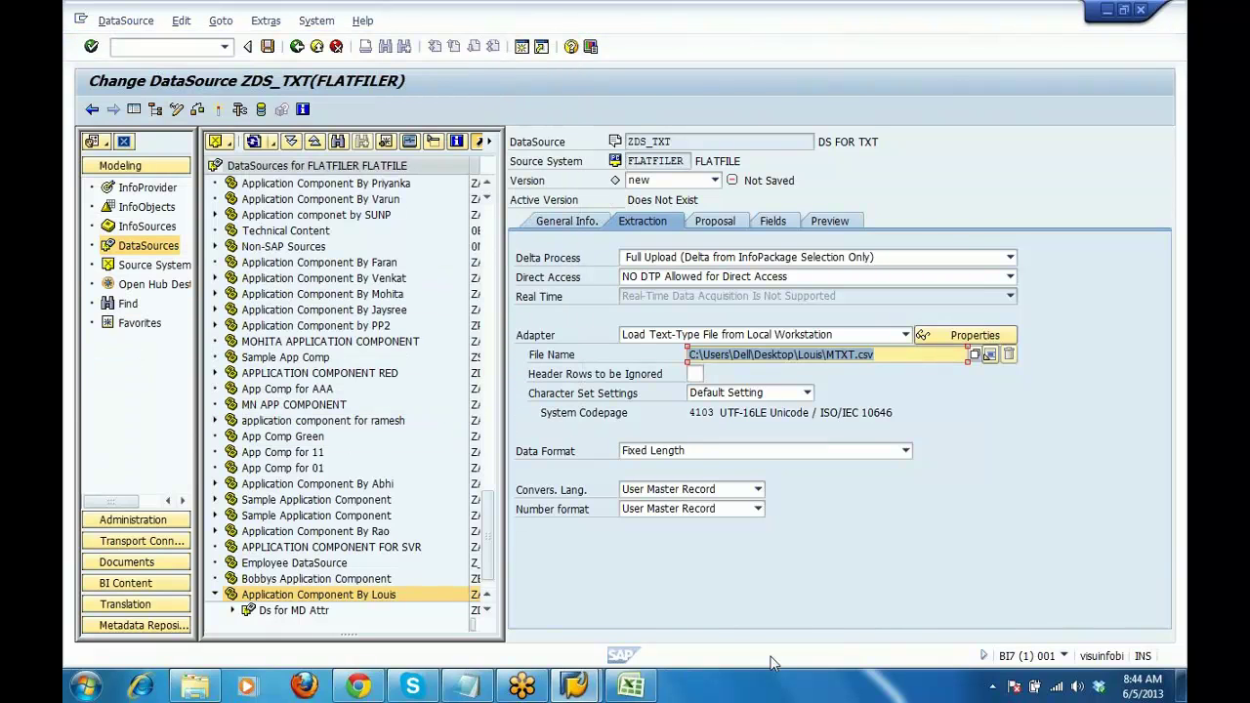
Set 1 header row to be ignored and the data format to Separated with Separator (for Example, CSV), and open the data separator for editing
click(696, 373)
text(1)
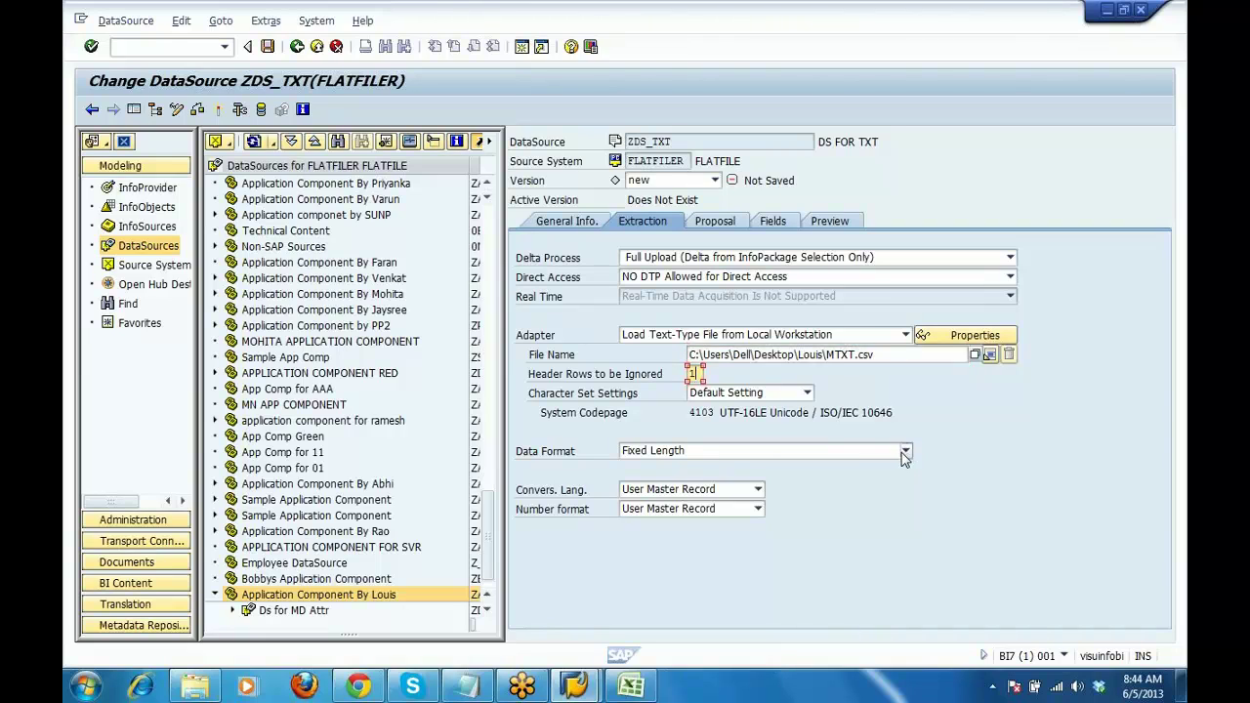
click(906, 450)
click(856, 482)
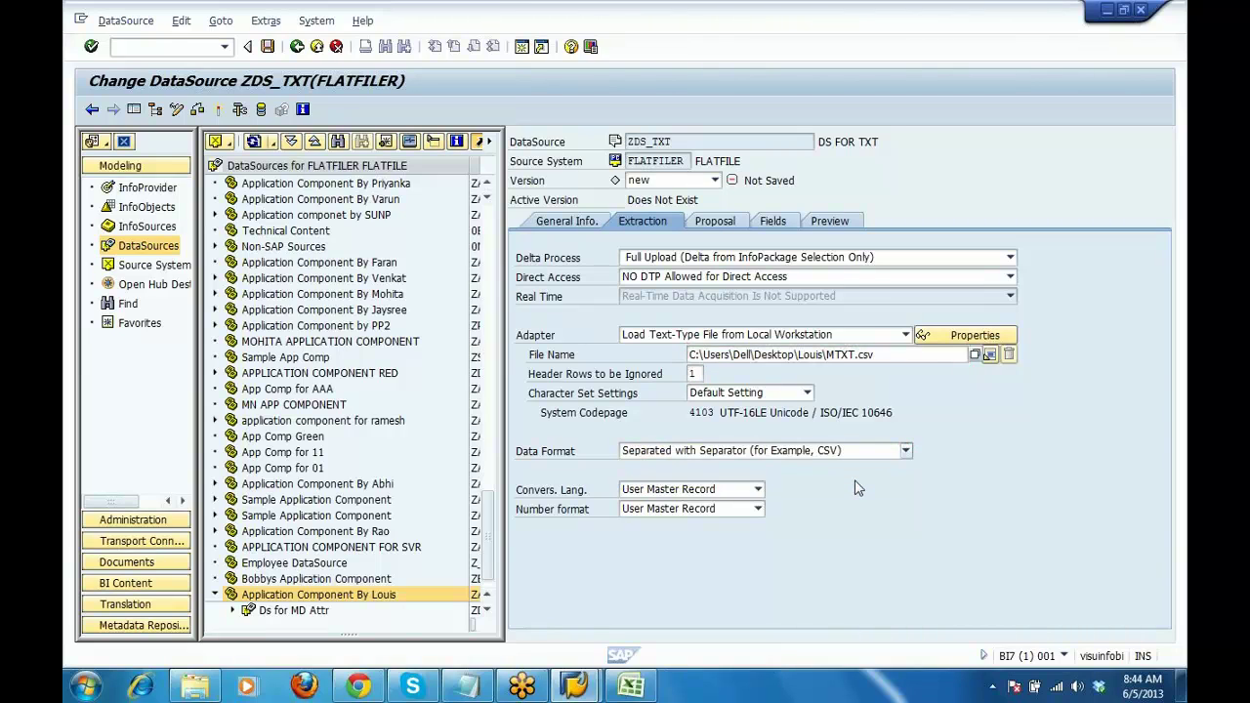
click(699, 469)
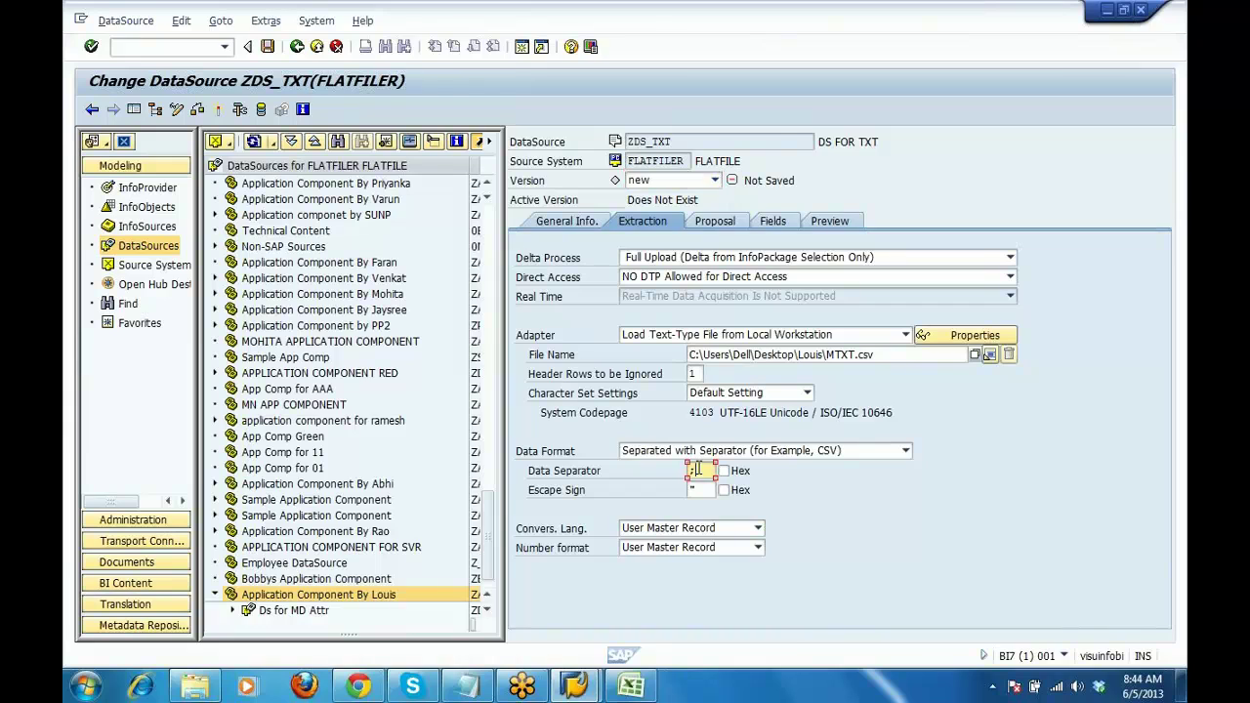
Show the DataSource's field proposal, and close the MDATTR workbook in Excel
click(711, 221)
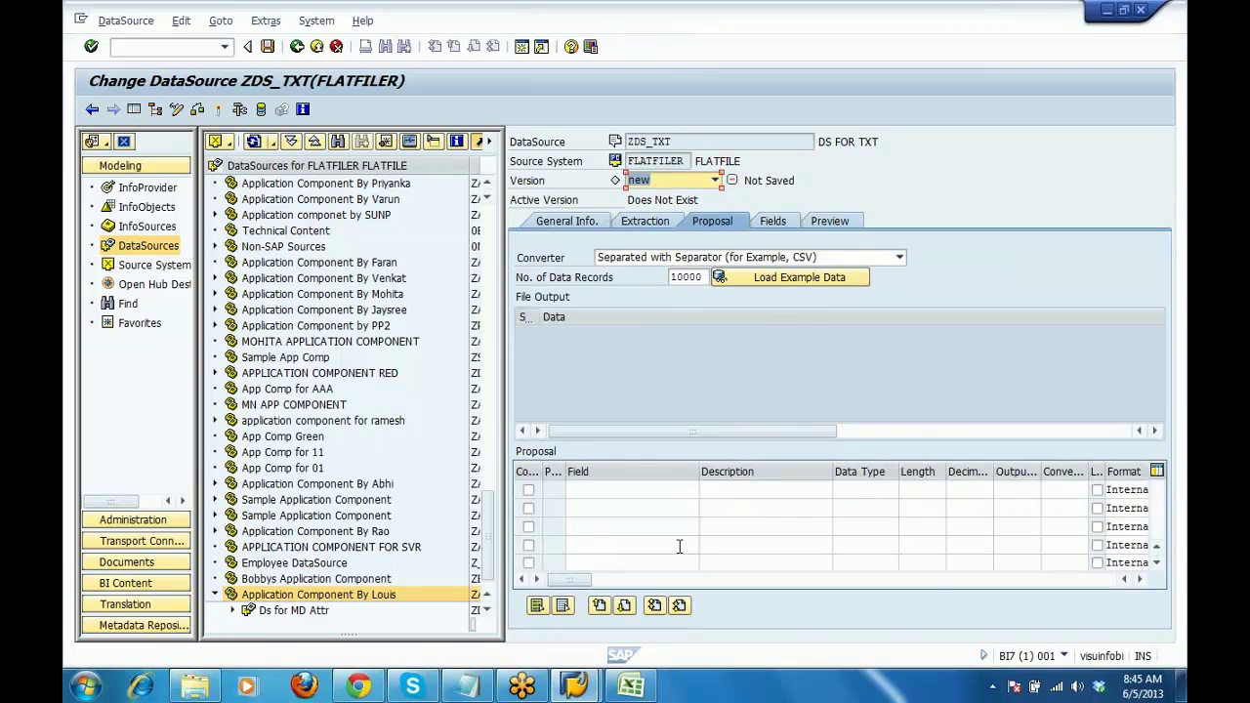
click(627, 688)
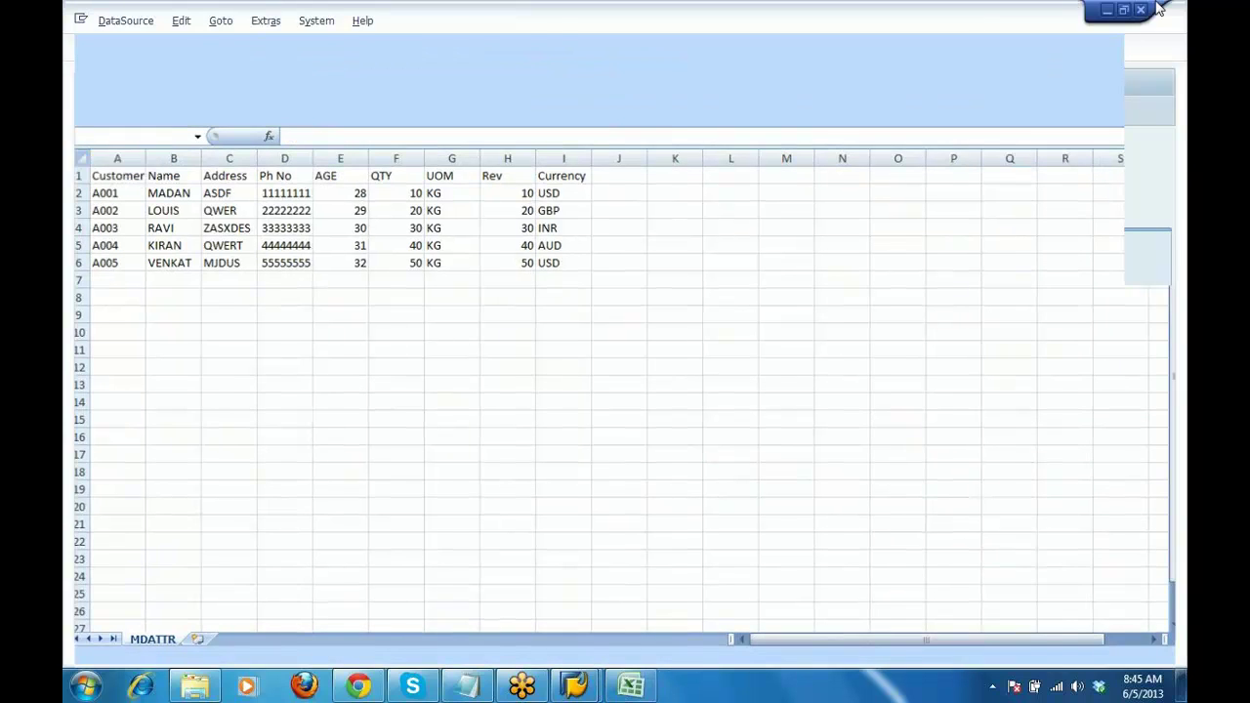
click(1159, 9)
Load example data from MTXT.csv, always allowing file access in this context, and copy the proposed fields into the DataSource's field list
click(787, 278)
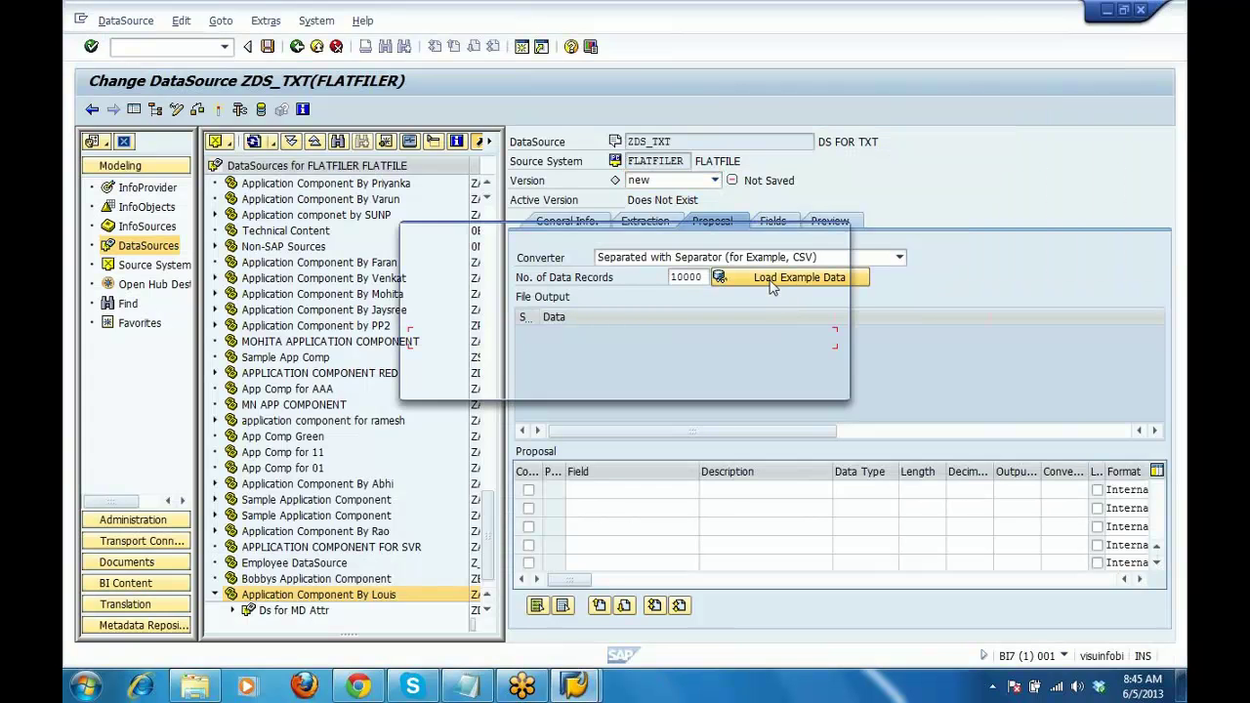
click(565, 341)
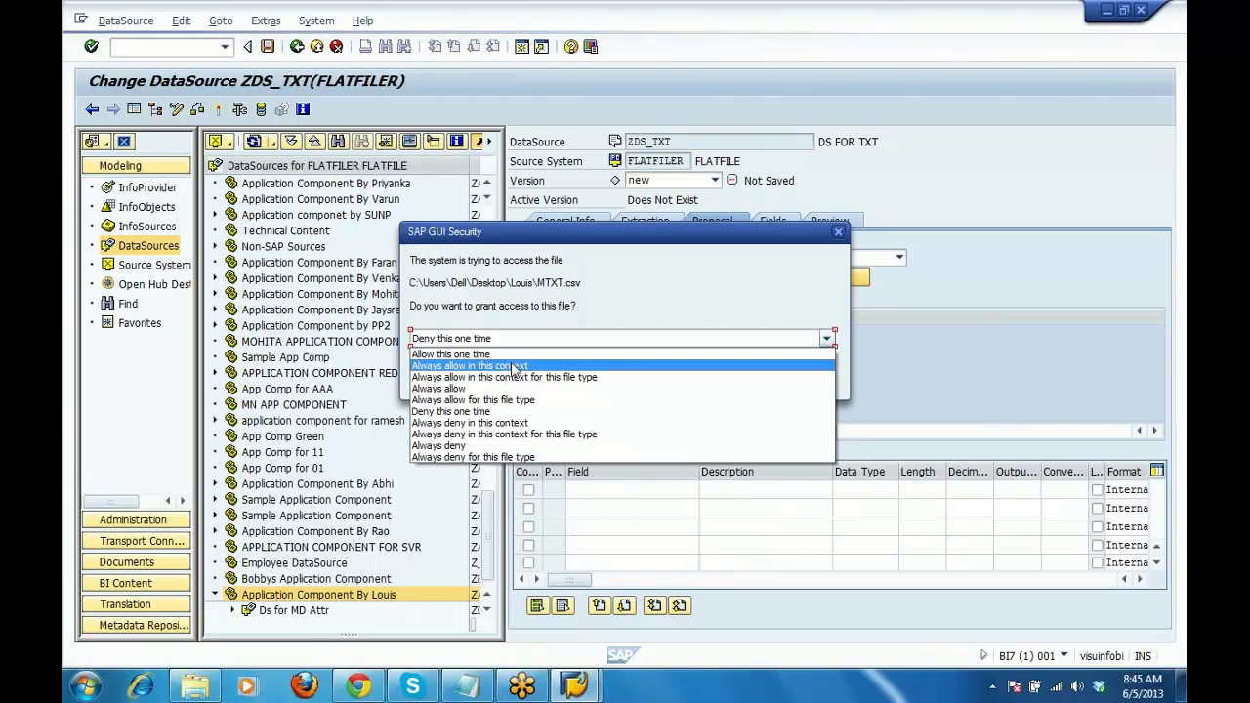
click(513, 366)
click(577, 374)
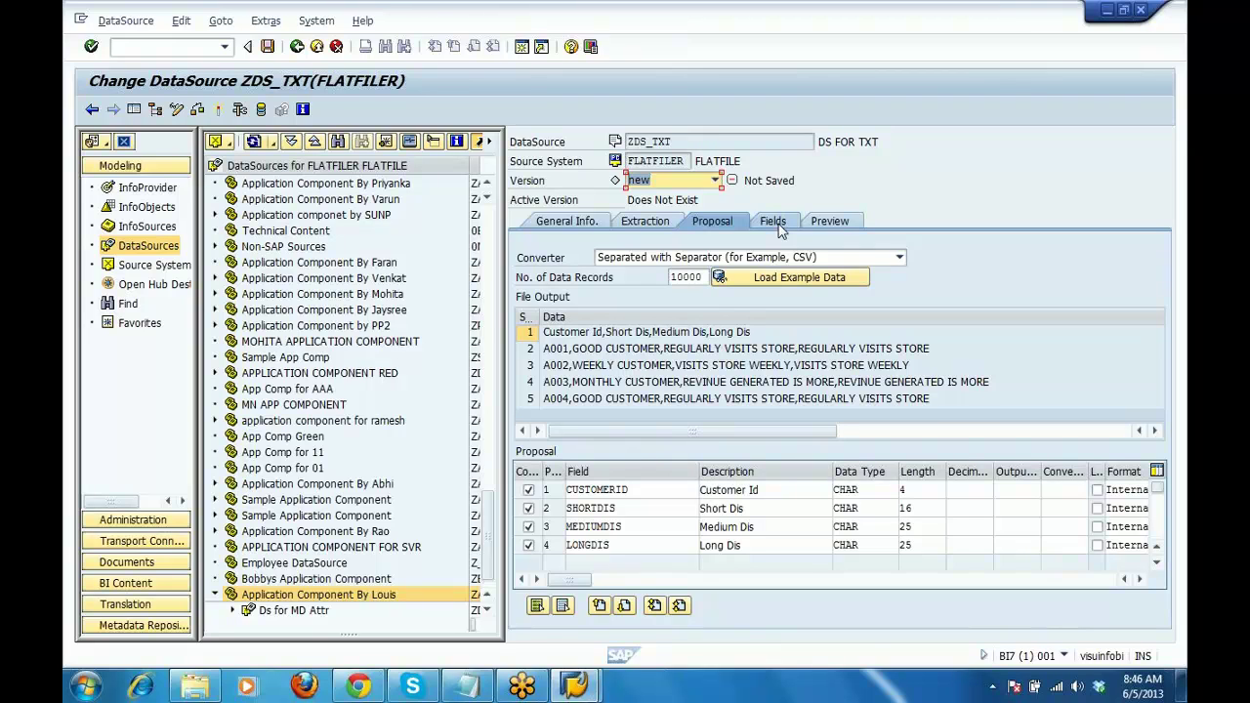
click(780, 229)
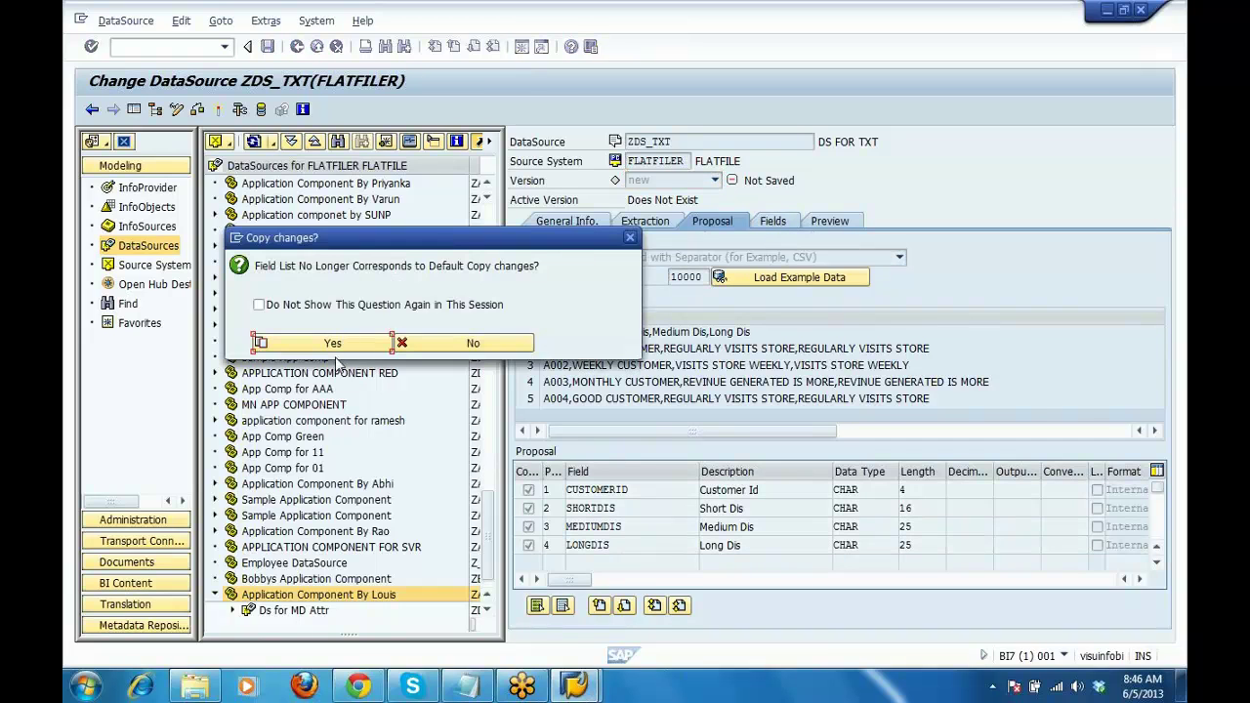
click(330, 348)
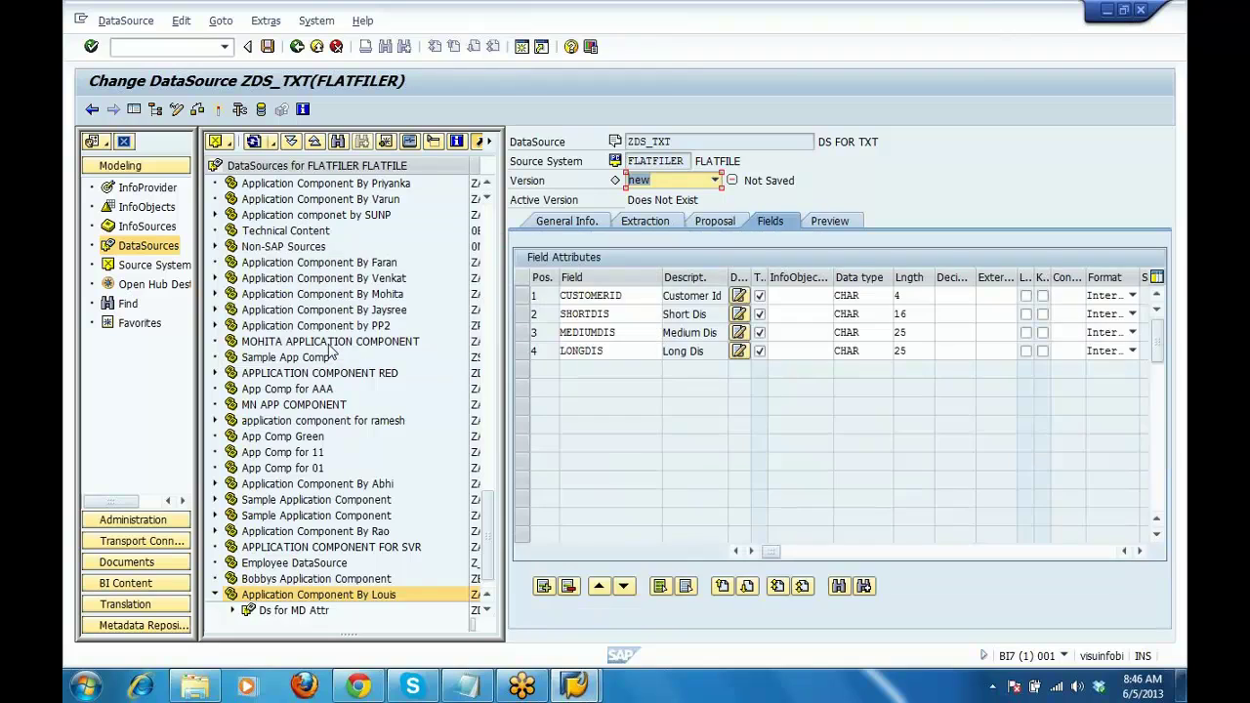
Request the preview data for 10000 records, activating the DataSource ZDS_TXT and storing it as a local object
click(831, 221)
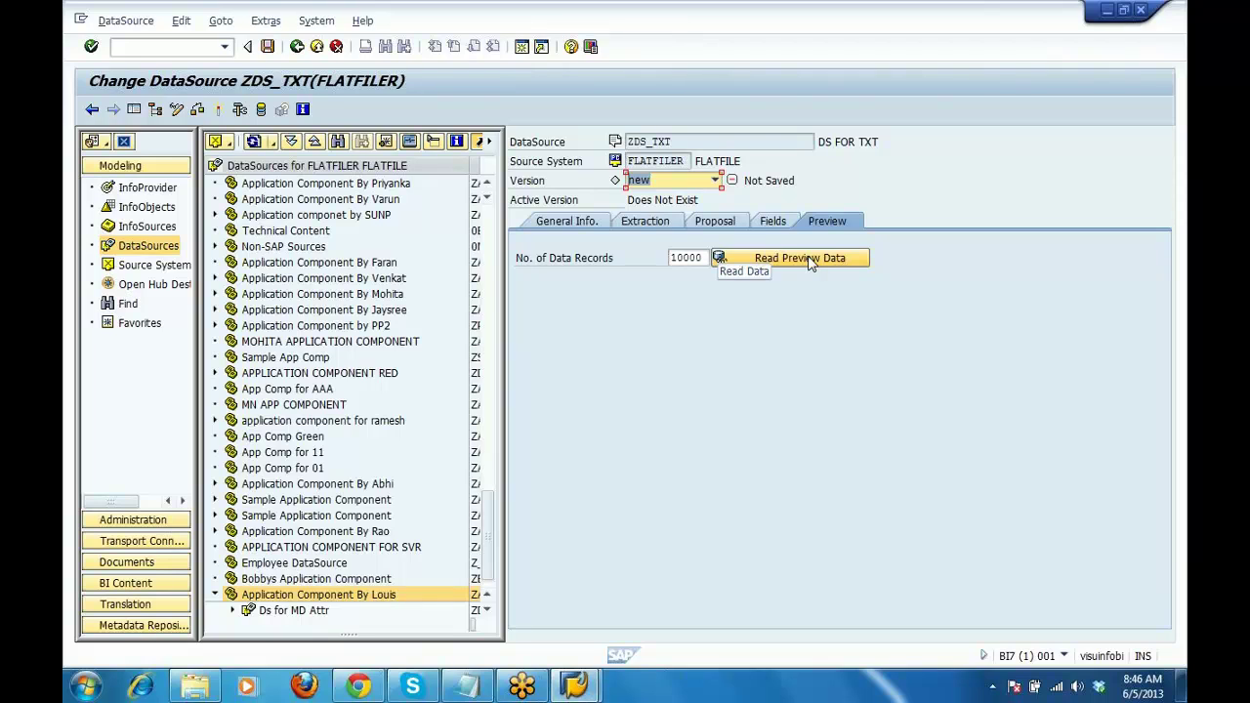
click(809, 260)
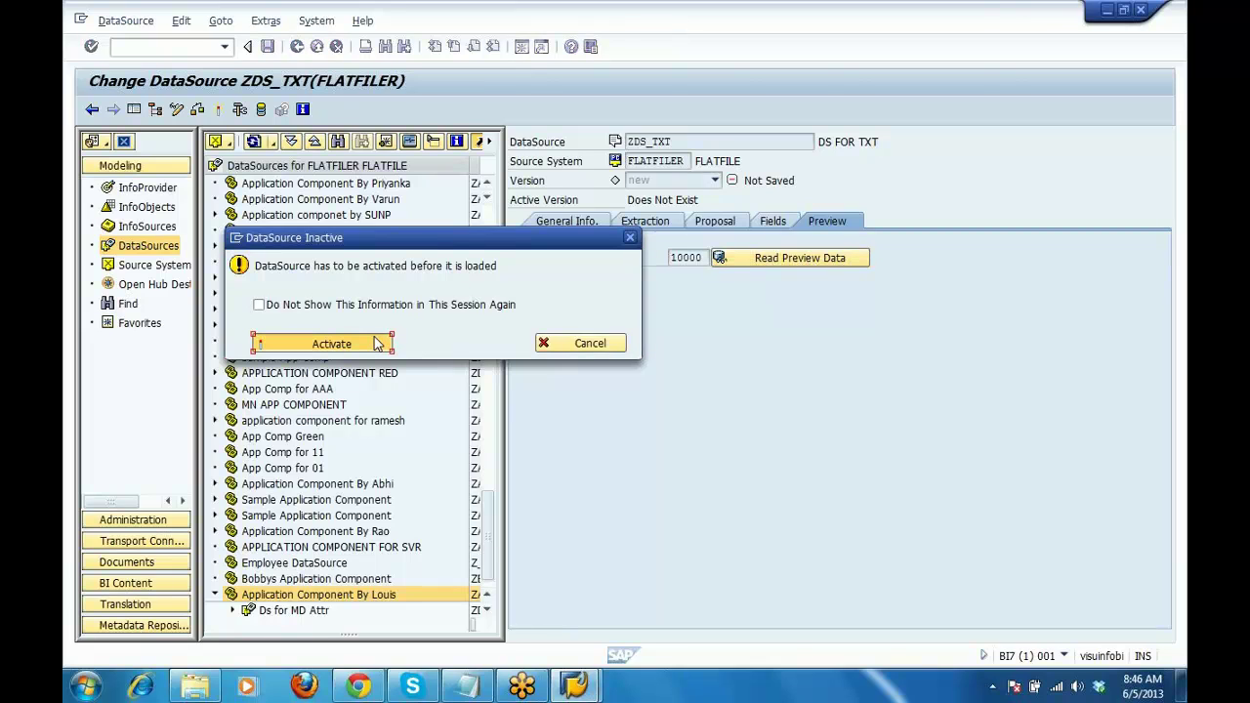
click(376, 344)
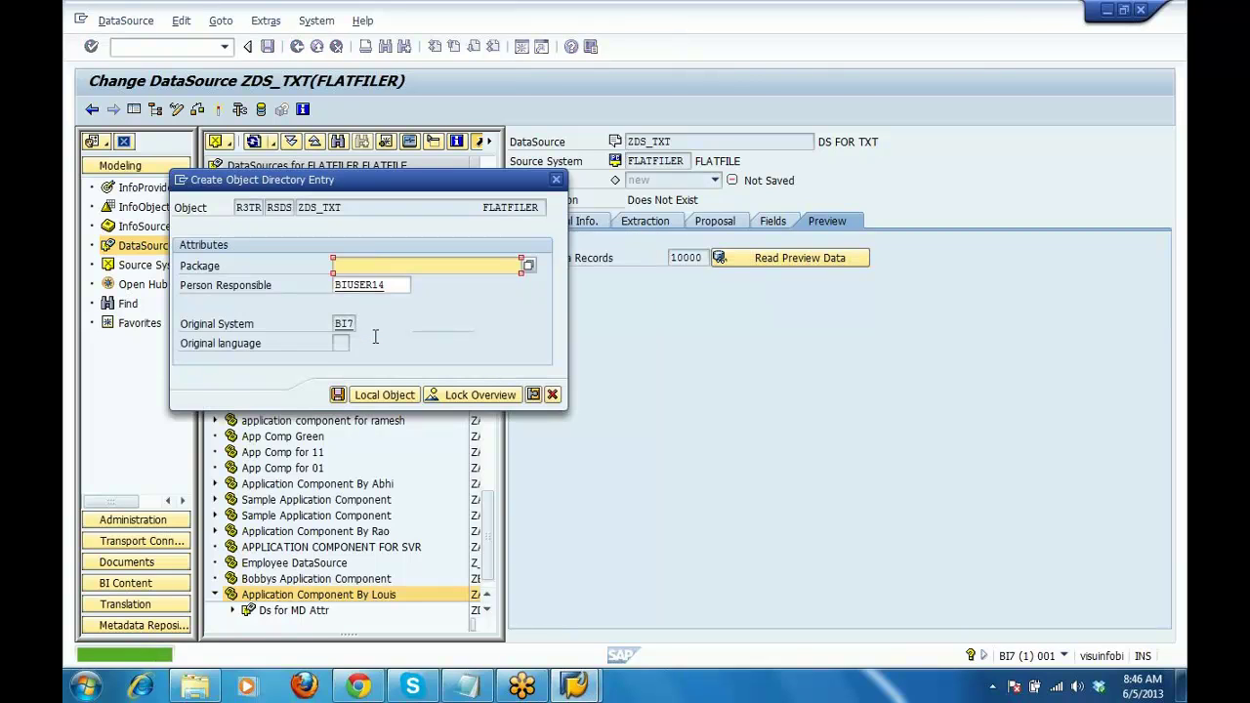
click(391, 400)
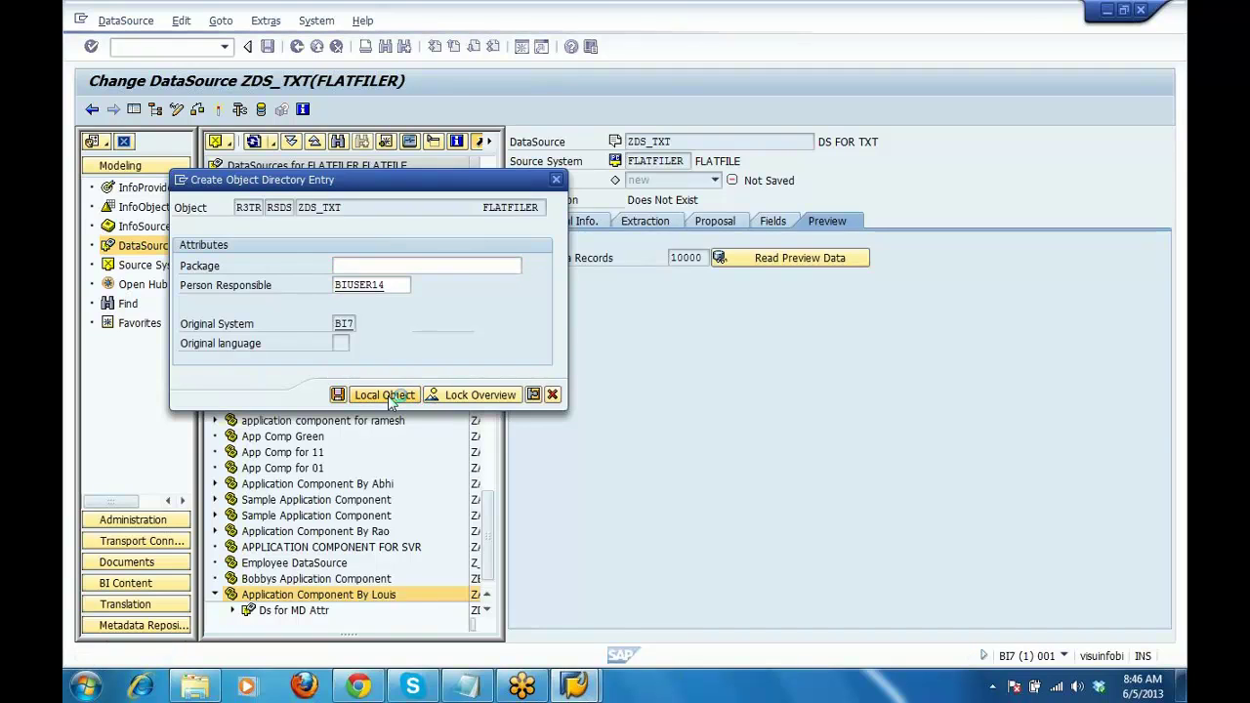